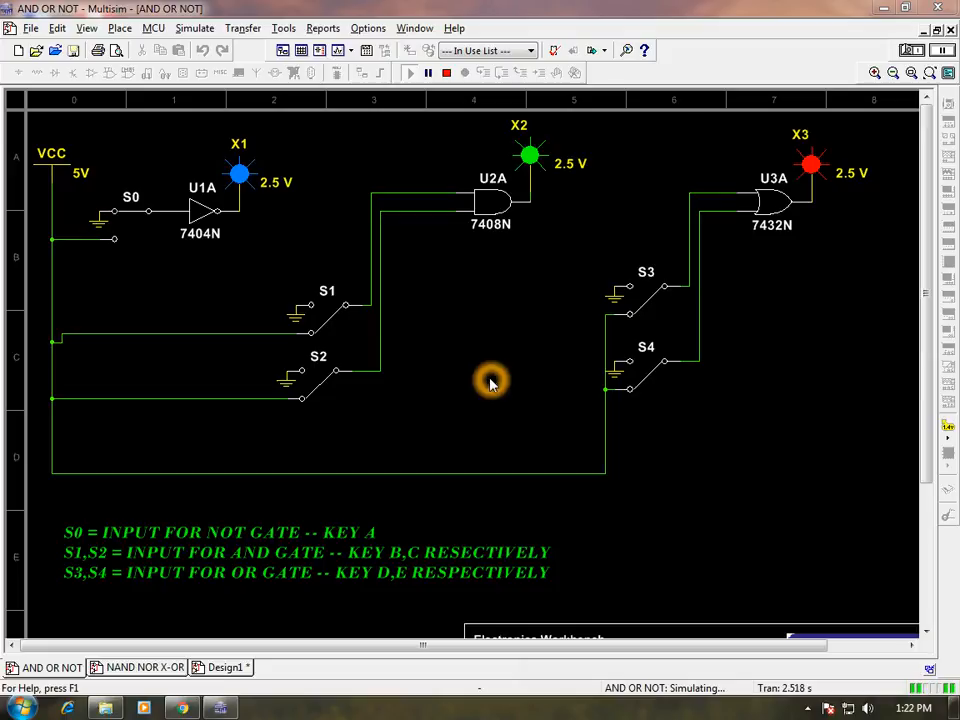
Step: While the AND OR NOT circuit simulates, open the Edit menu and move across to View
left_click(493, 381)
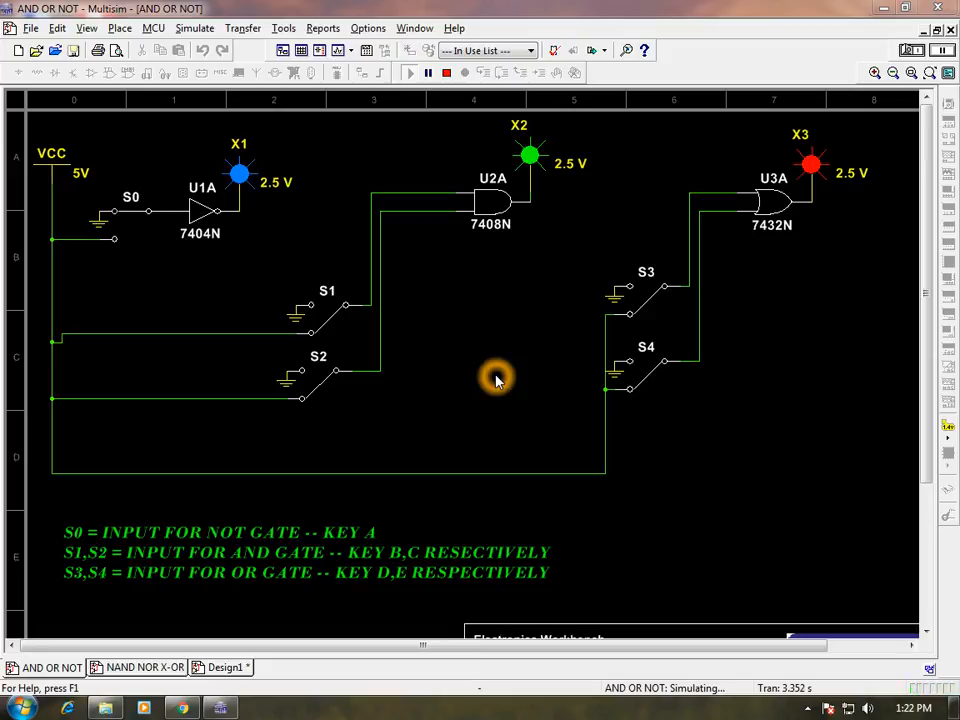
left_click(696, 197)
left_click(605, 250)
left_click(604, 249)
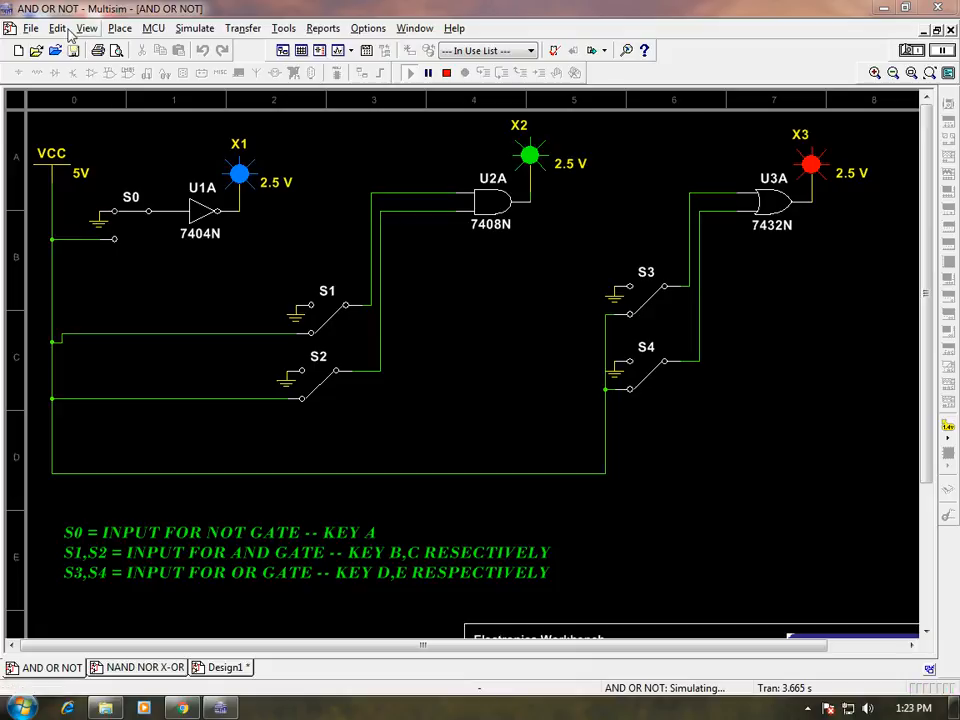
left_click(57, 29)
mouse_move(88, 36)
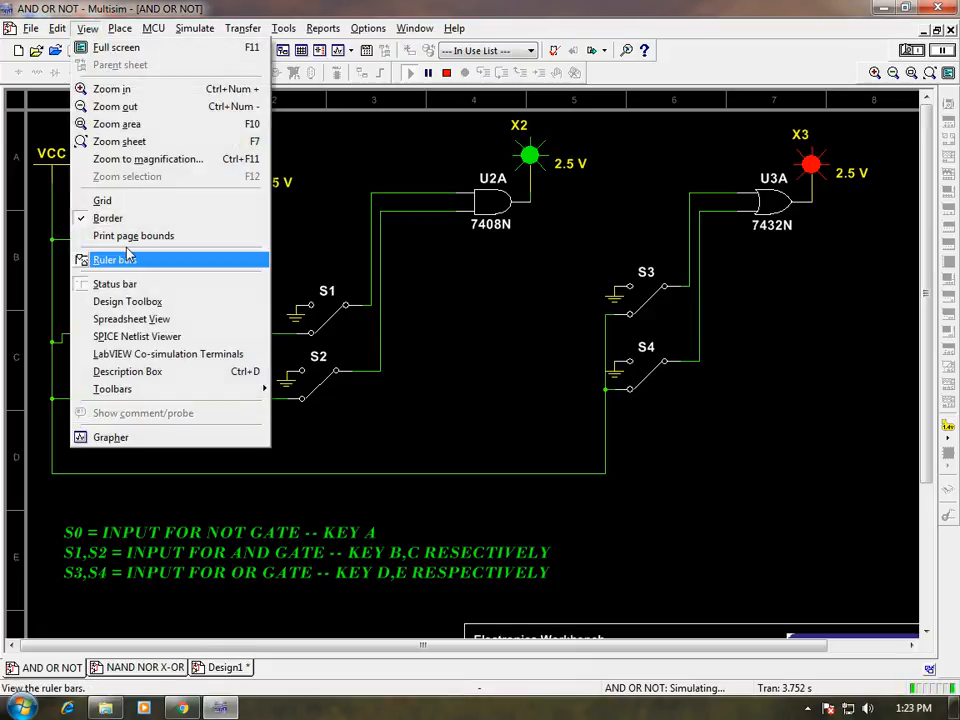
Step: Switch the AND OR NOT circuit to full-screen view and dismiss the Windows colour-scheme prompt
left_click(110, 47)
left_click(289, 293)
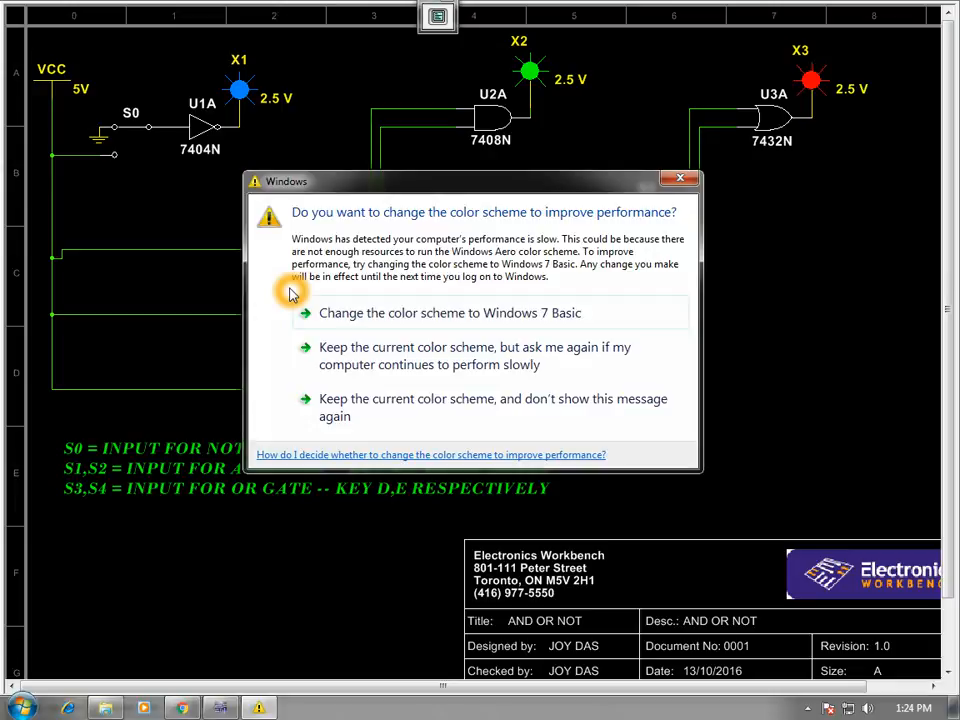
left_click(677, 180)
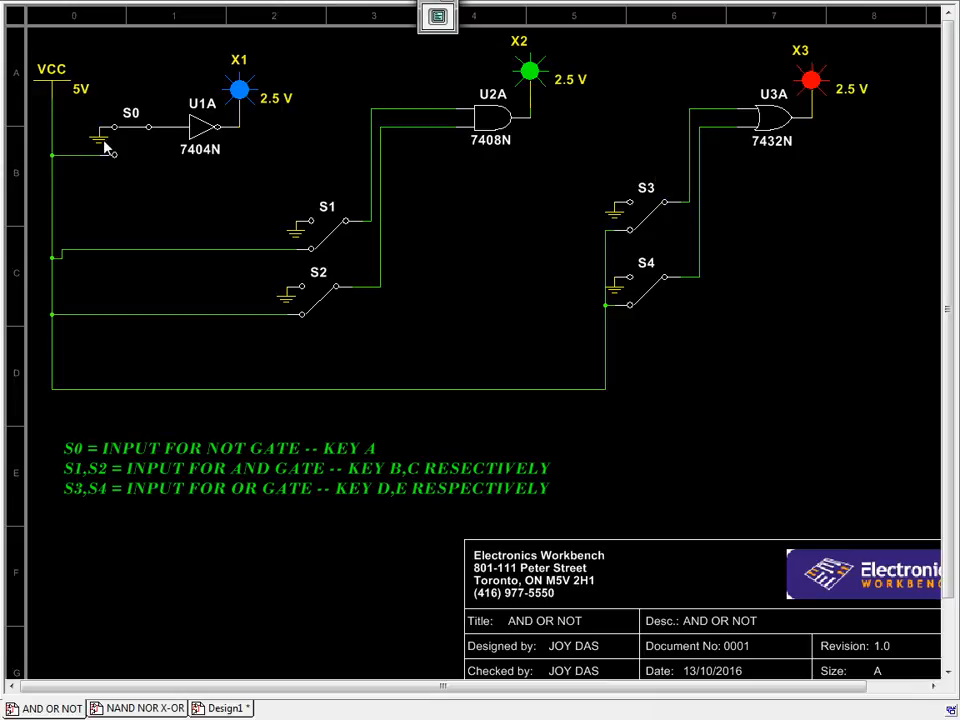
Step: Toggle NOT-gate switch S0 with the A key off, on and off, leaving LED X1 dark
left_click(130, 150)
left_click(112, 131)
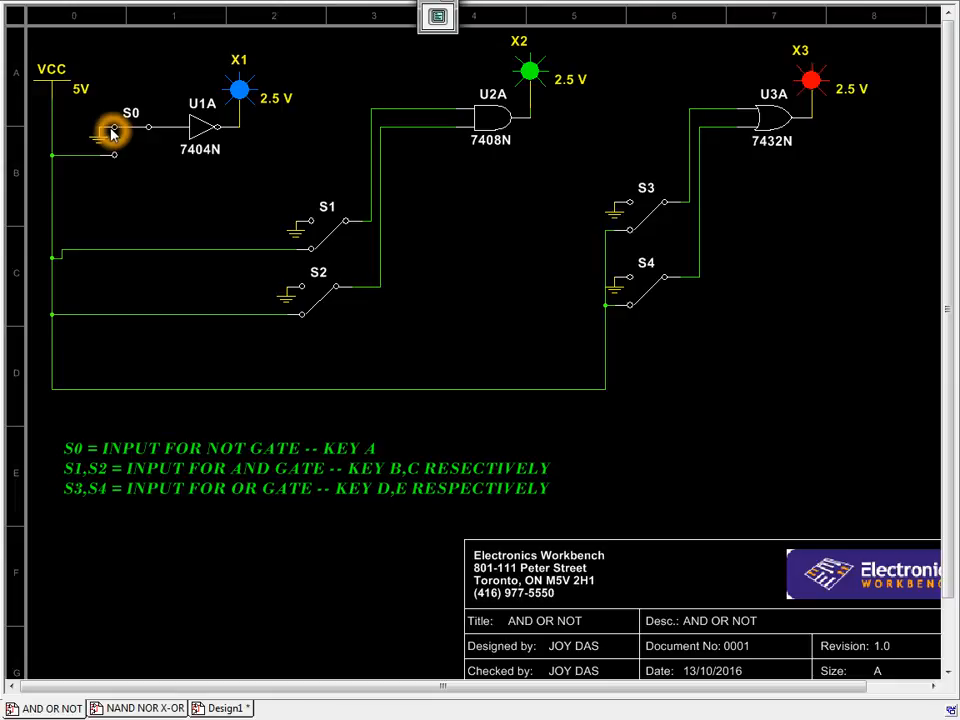
left_click(113, 153)
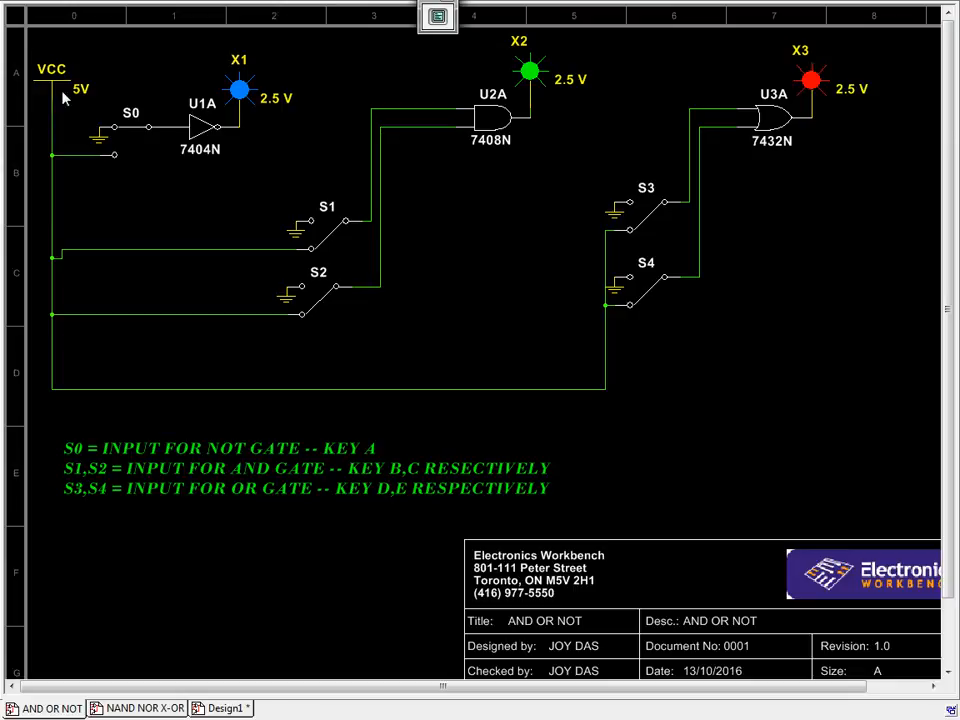
left_click(150, 200)
key("a")
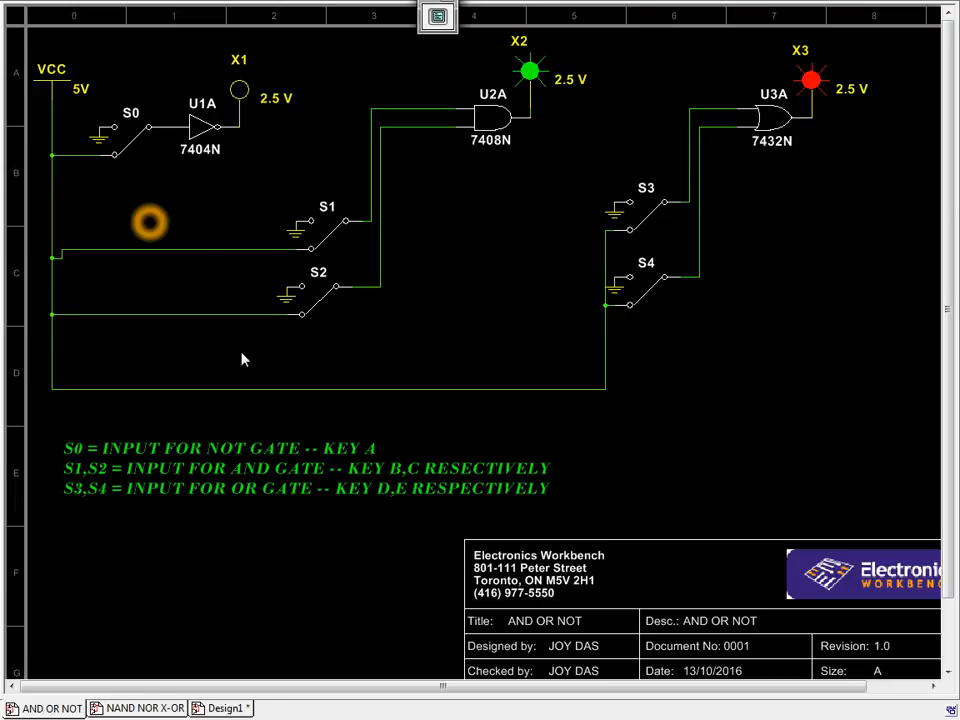
key("a")
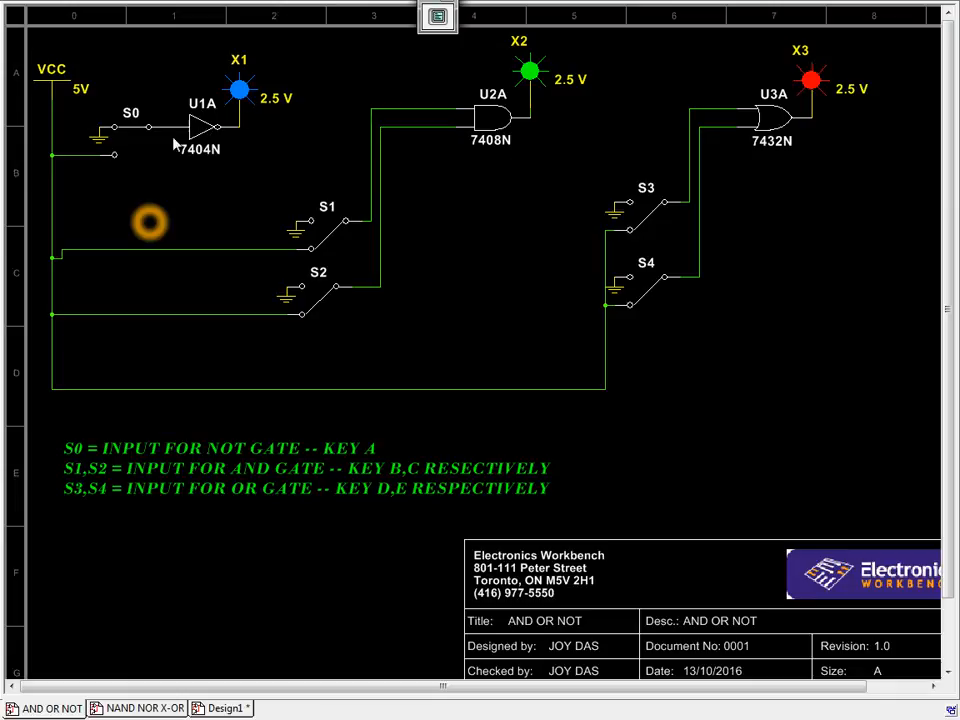
key("a")
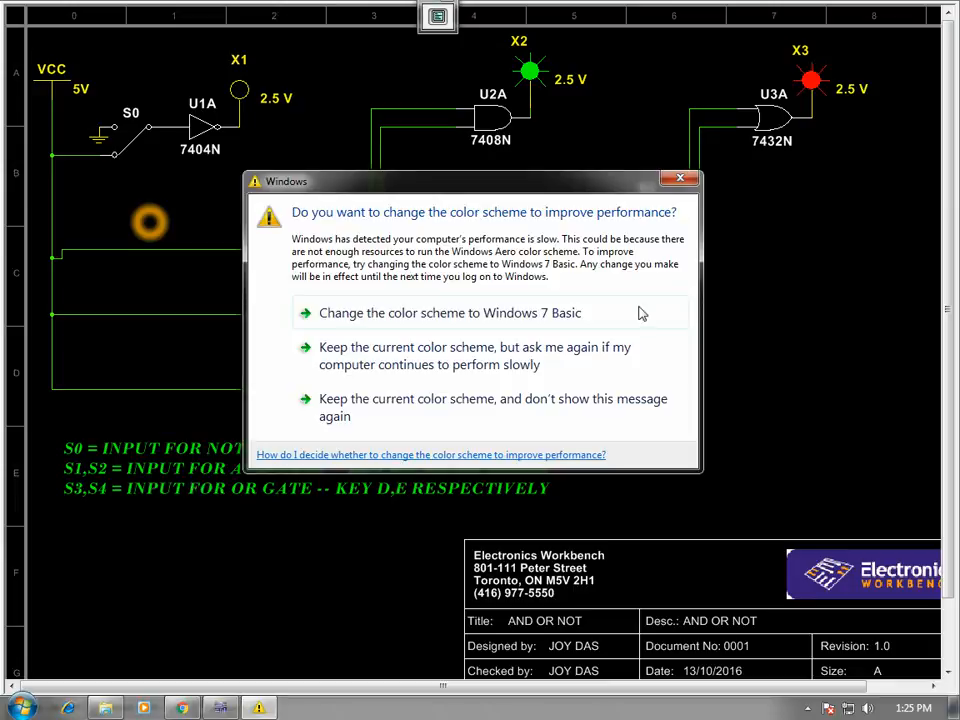
Step: Dismiss the colour-scheme prompt and toggle AND inputs S1 and S2 with B and C, relighting X2
left_click(679, 181)
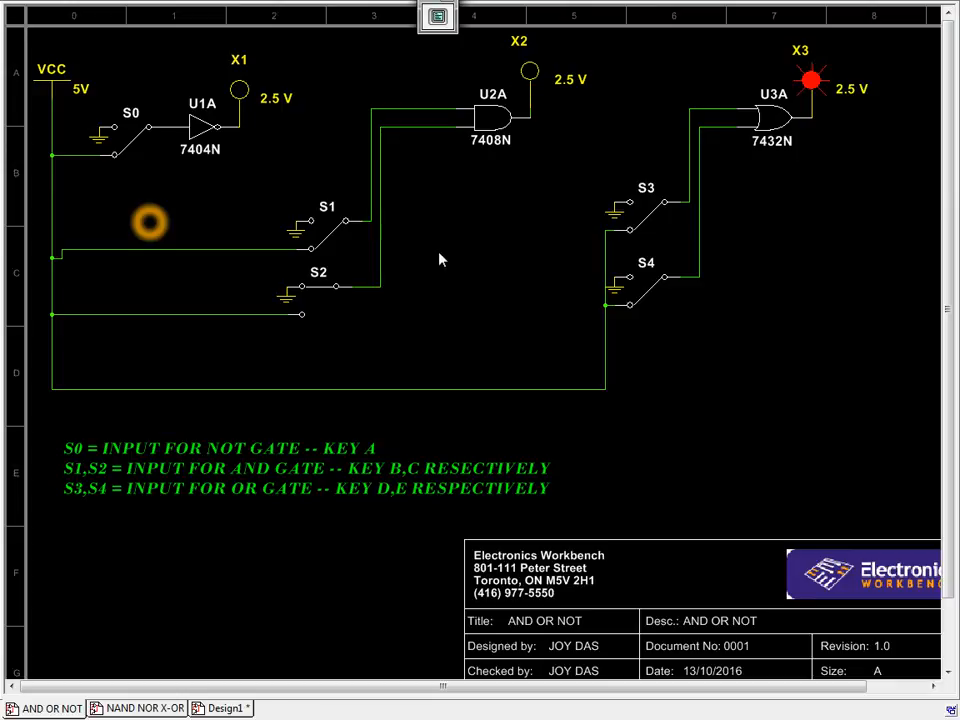
key("b")
key("c")
key("c")
key("b")
Step: Flip OR-gate switch S3 to its upper contact and back with the D key
left_click(656, 222)
key("d")
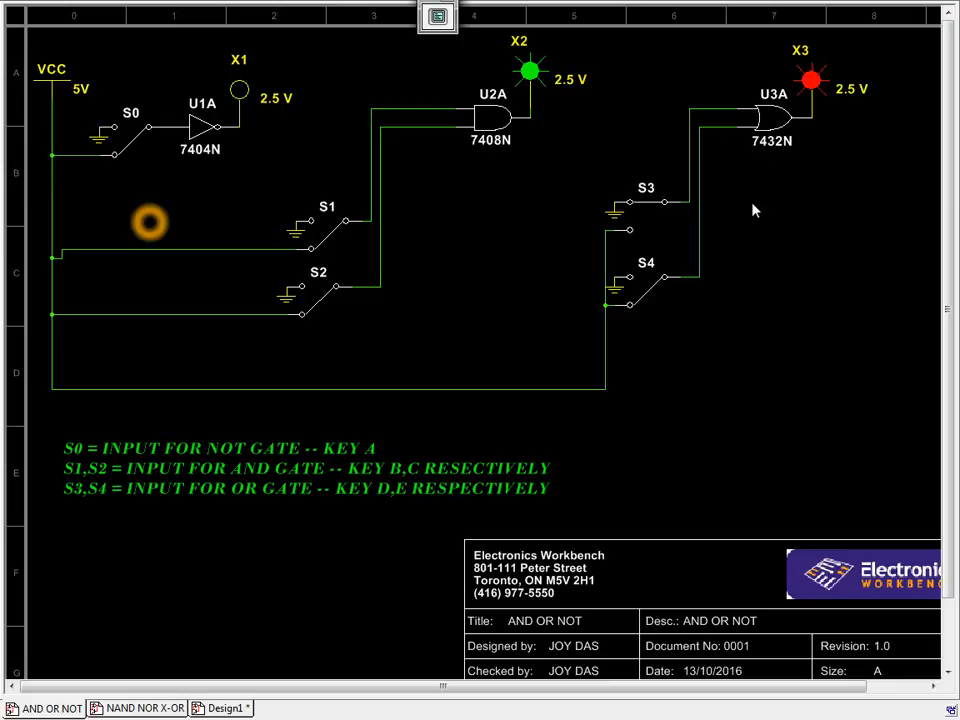
key("d")
Step: Dismiss the prompt, open switch S3 so LED X3 goes dark, and exit full screen
left_click(678, 181)
key("d")
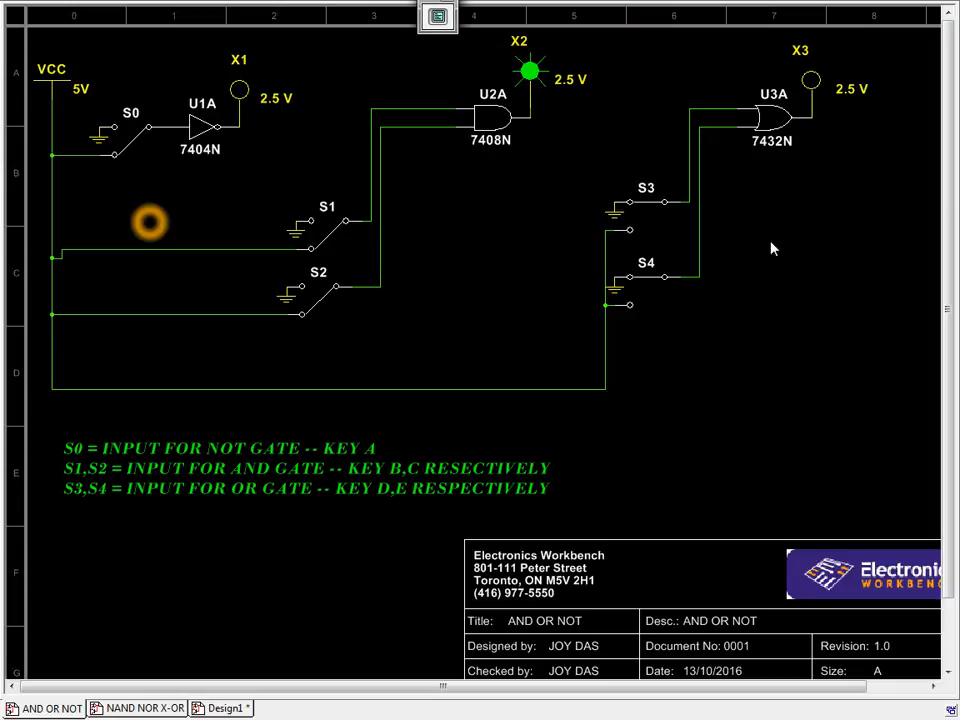
key("Escape")
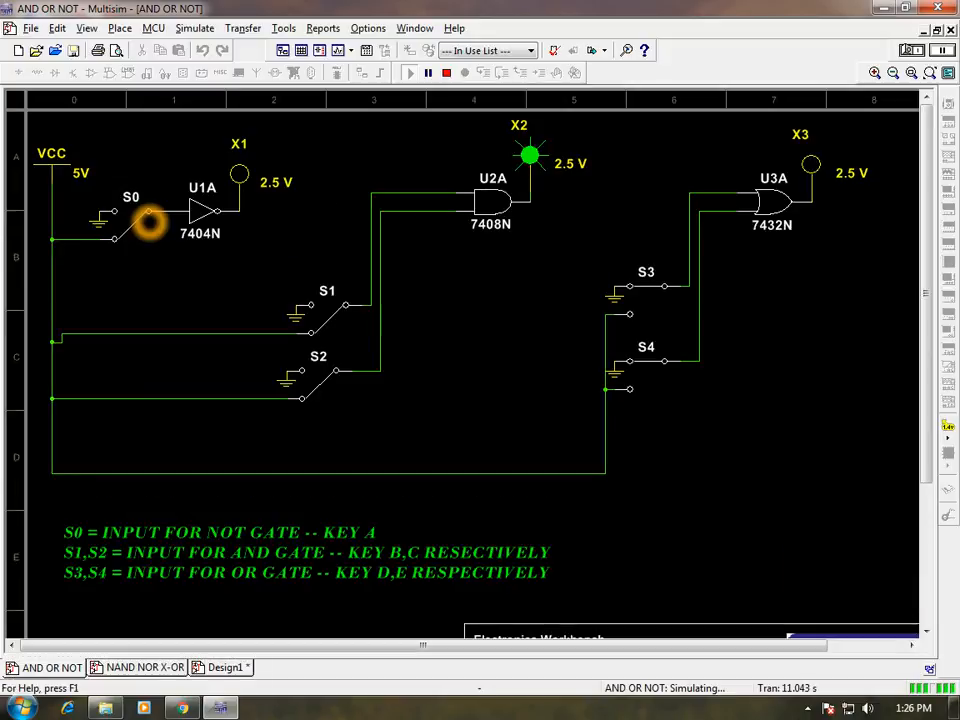
Step: Stop the AND OR NOT simulation and switch to the Design1 7404N inverter schematic
left_click(808, 709)
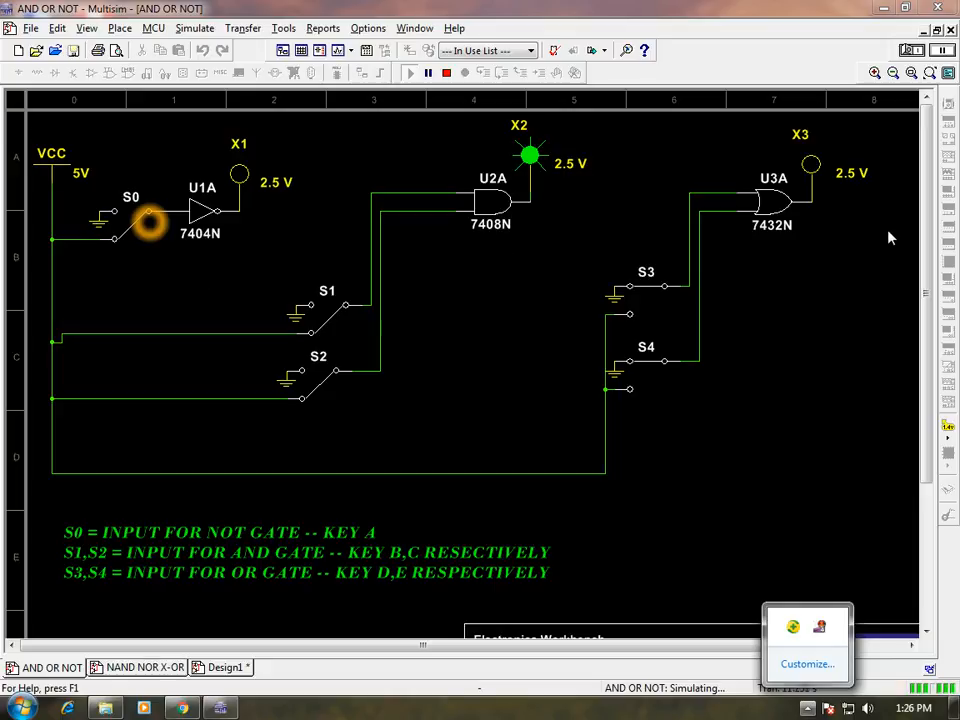
left_click(806, 413)
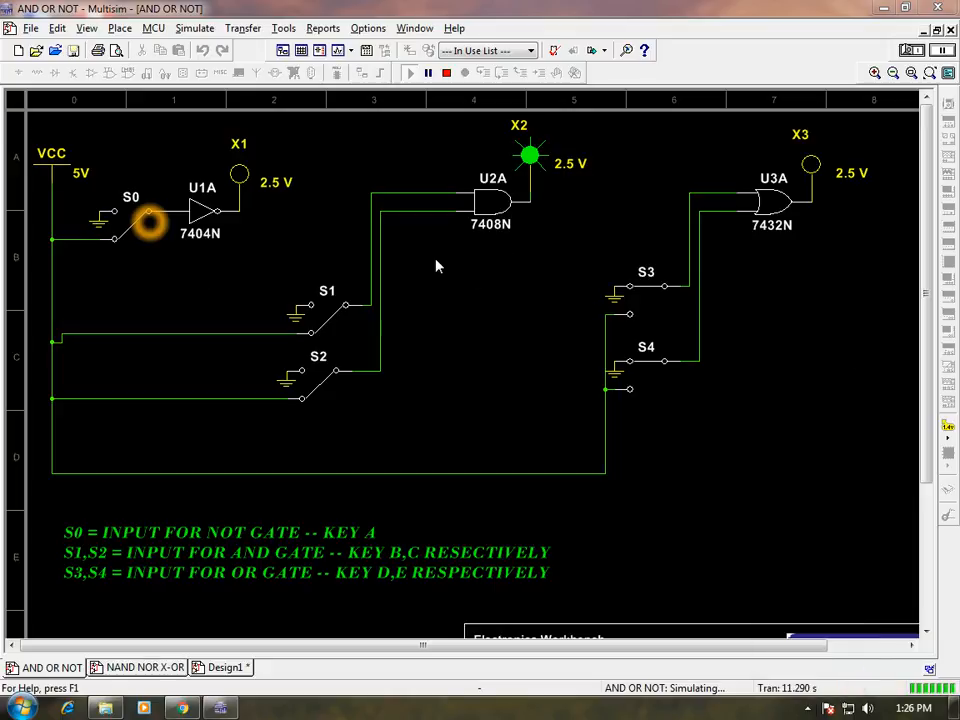
left_click(226, 667)
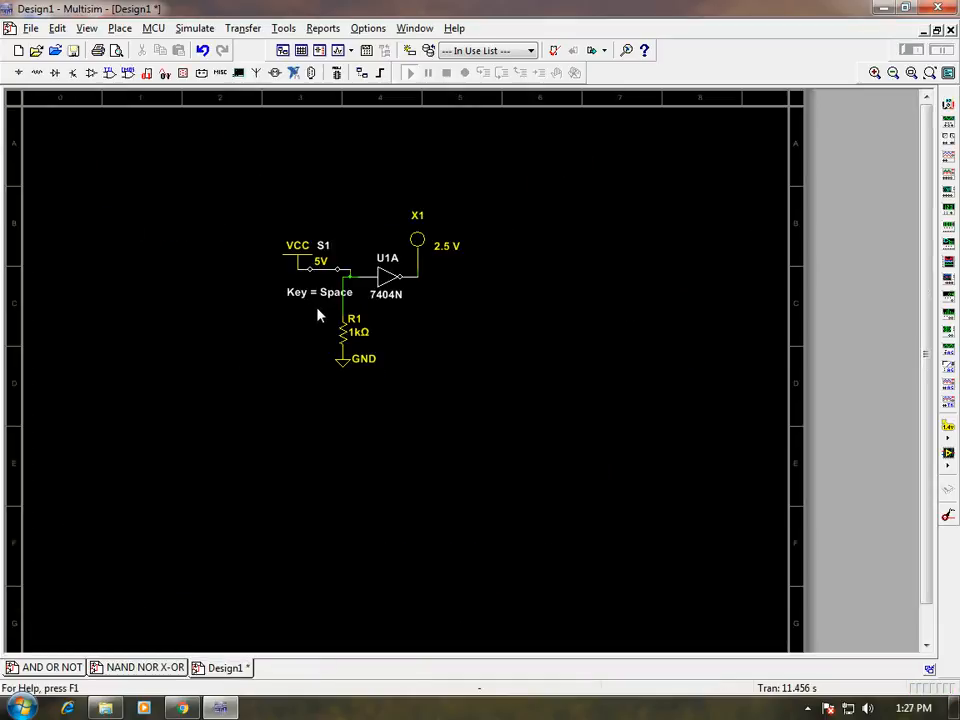
left_click(60, 667)
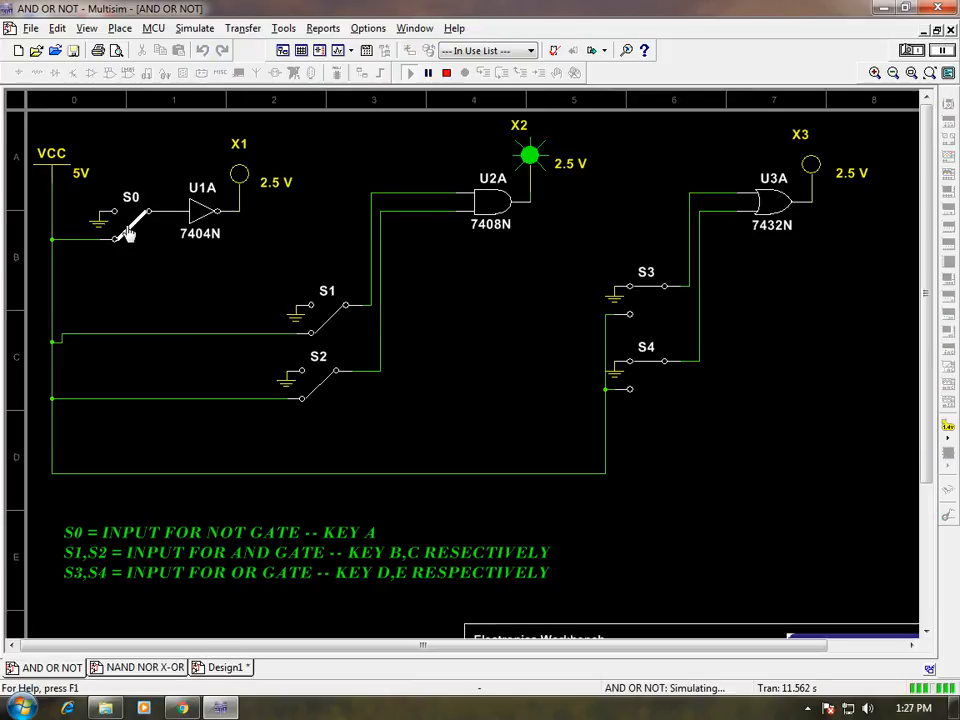
left_click(903, 52)
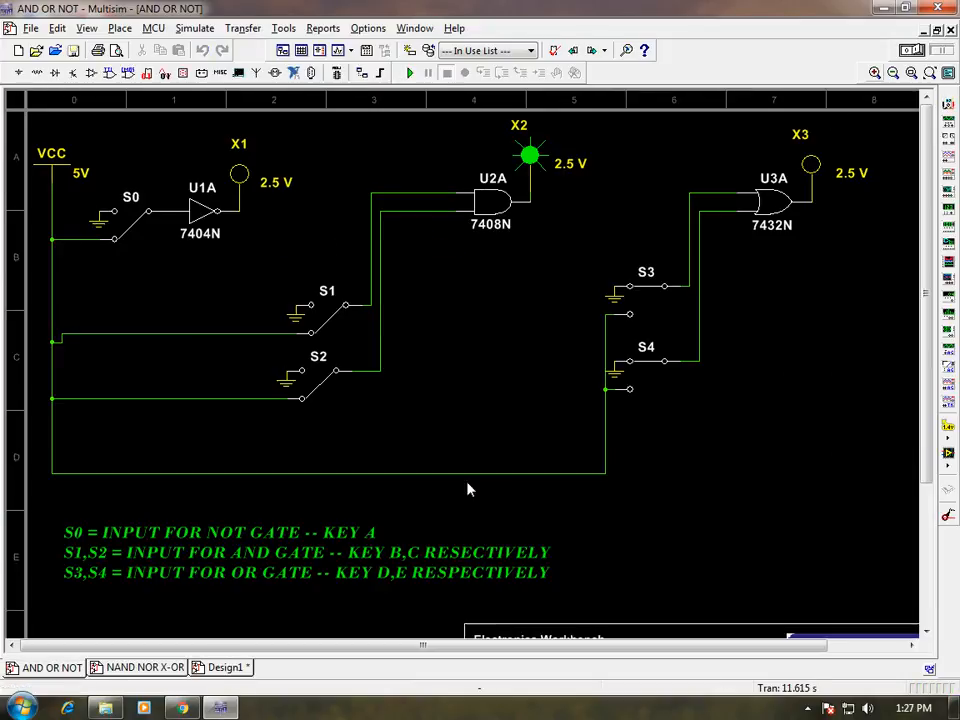
left_click(225, 668)
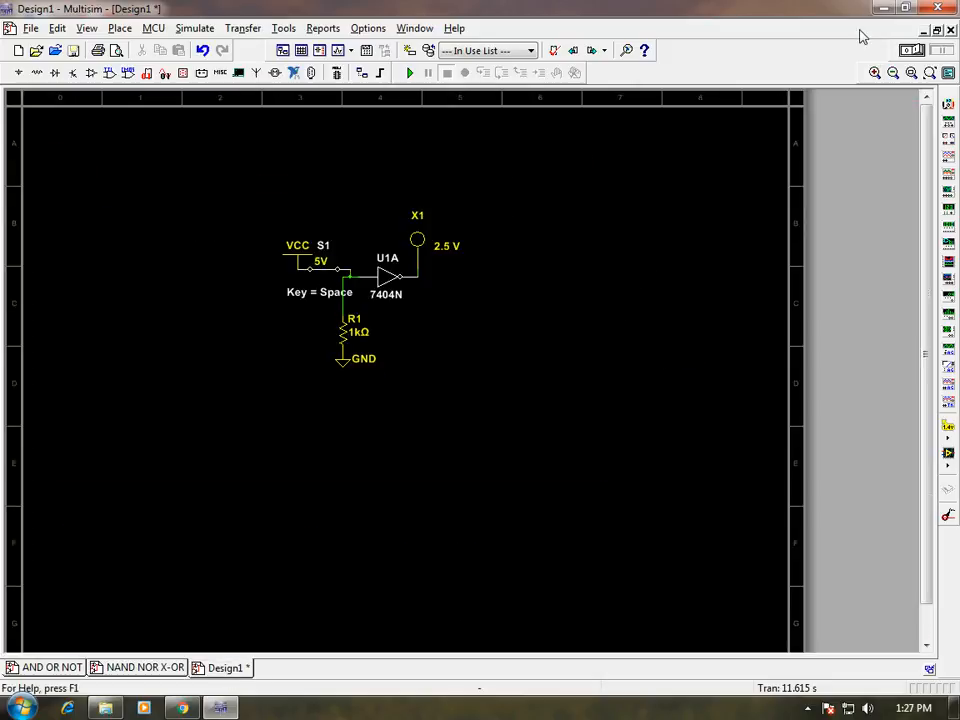
Step: Show Design1 full screen and toggle switch S1 with Space so LED X1 lights at 2.5 V
key("F11")
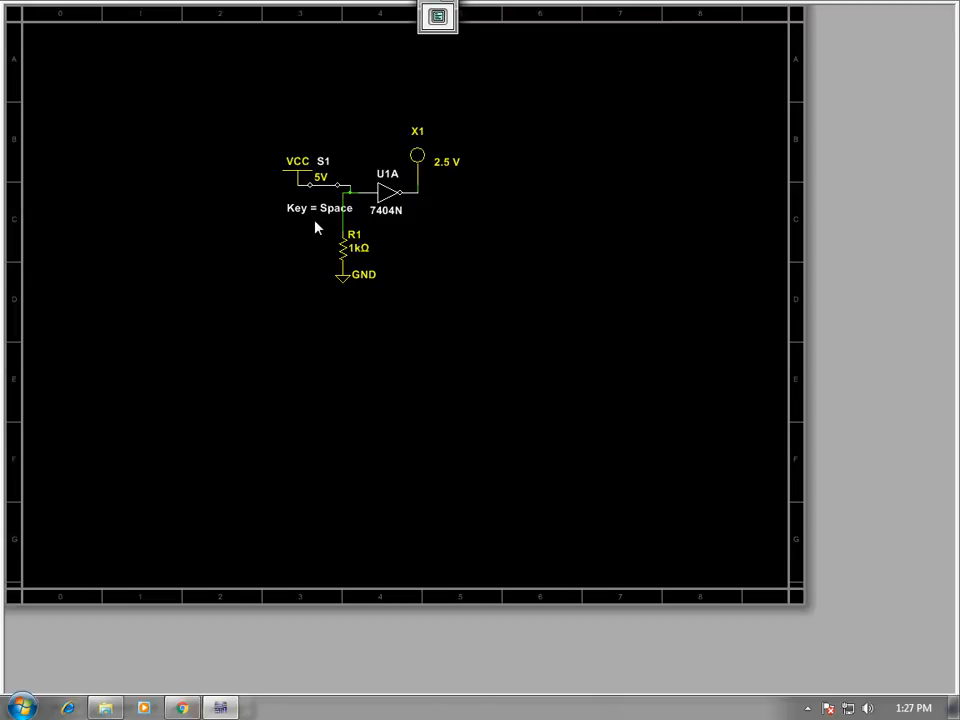
key("space")
key("space")
Step: Dismiss the prompt, box-select the inverter circuit, stop the simulation and delete the circuit
left_click(666, 183)
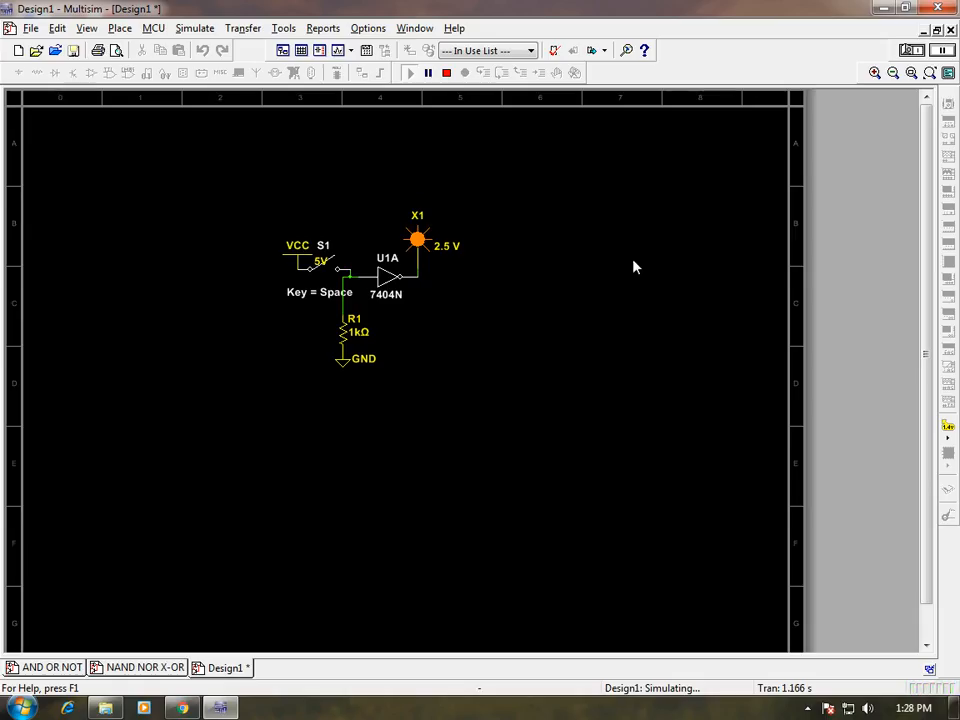
left_click_drag(229, 205, 474, 405)
left_click(912, 50)
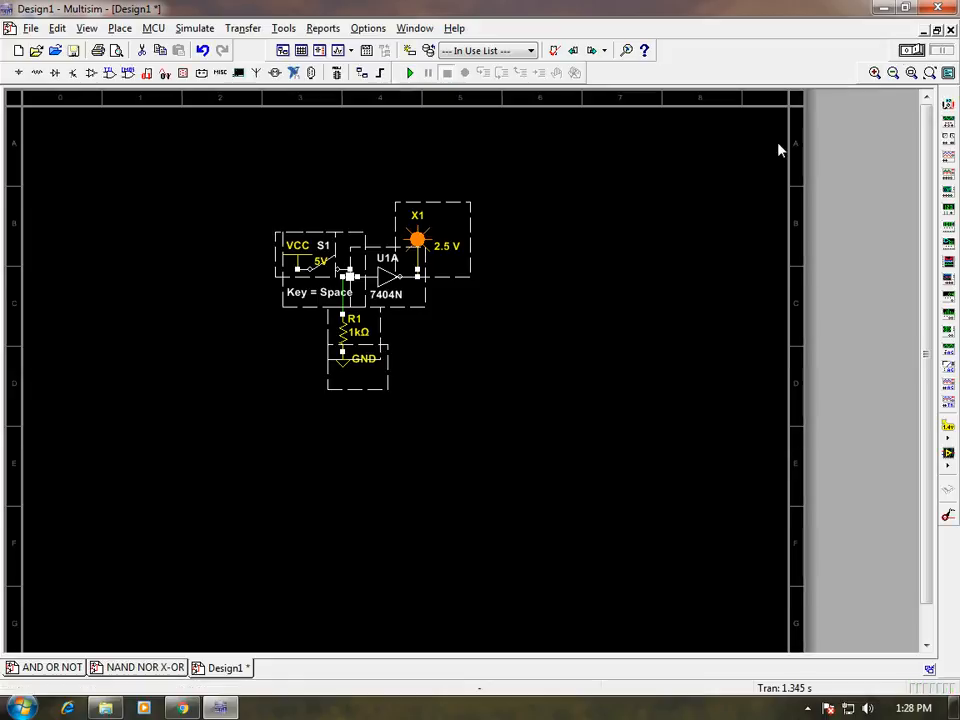
key("Delete")
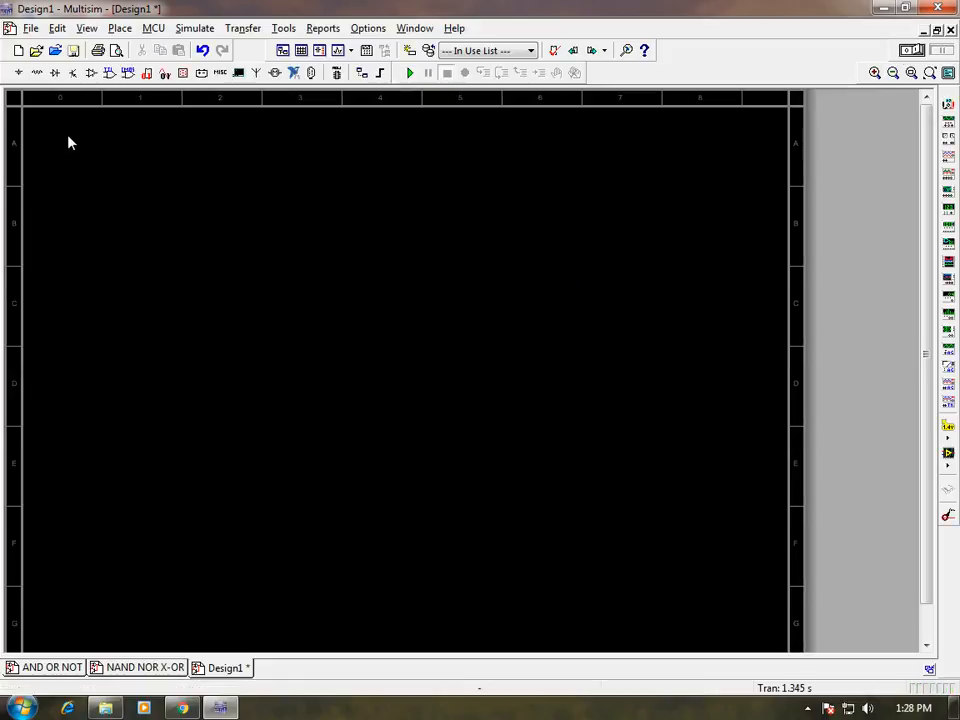
Step: Place 74STD 7404N inverter sections U1A and U1B, one above the other, on Design1
left_click(109, 75)
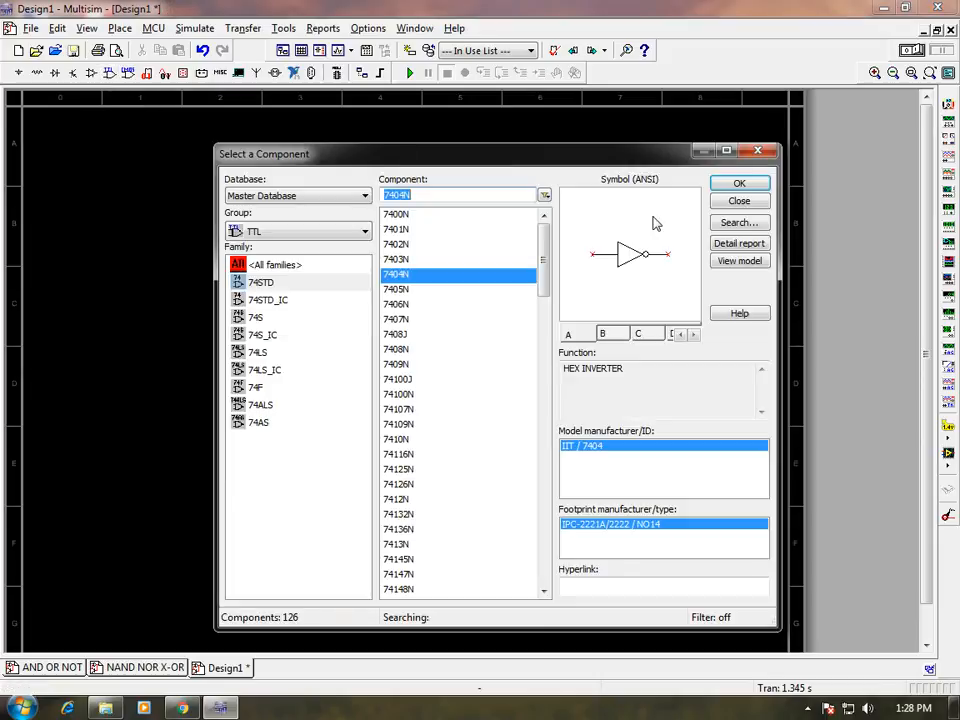
left_click_drag(542, 349, 531, 246)
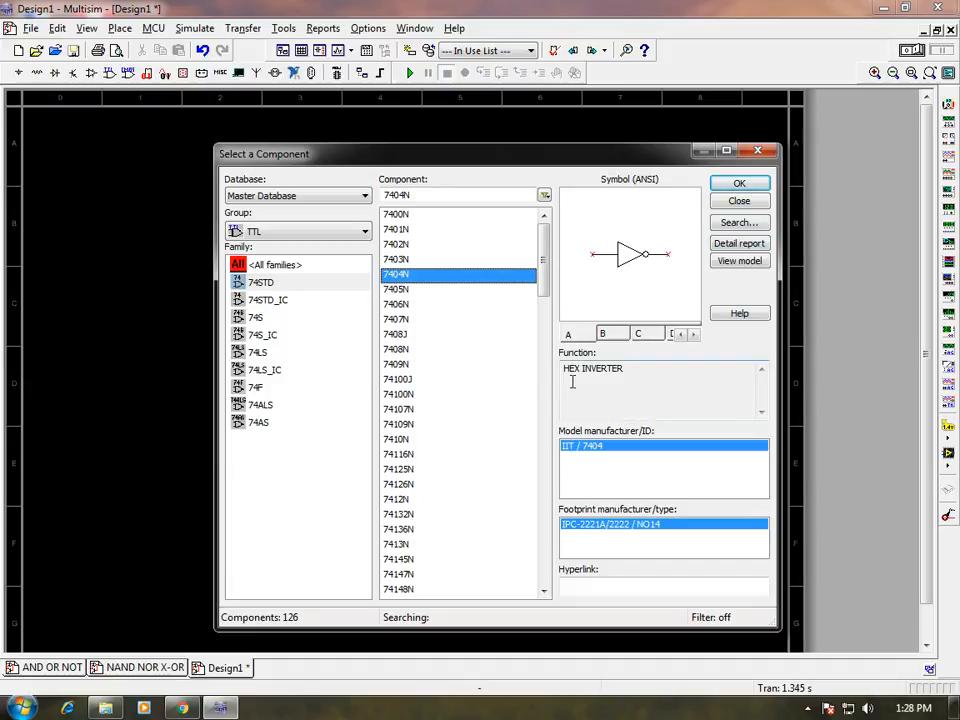
left_click(739, 183)
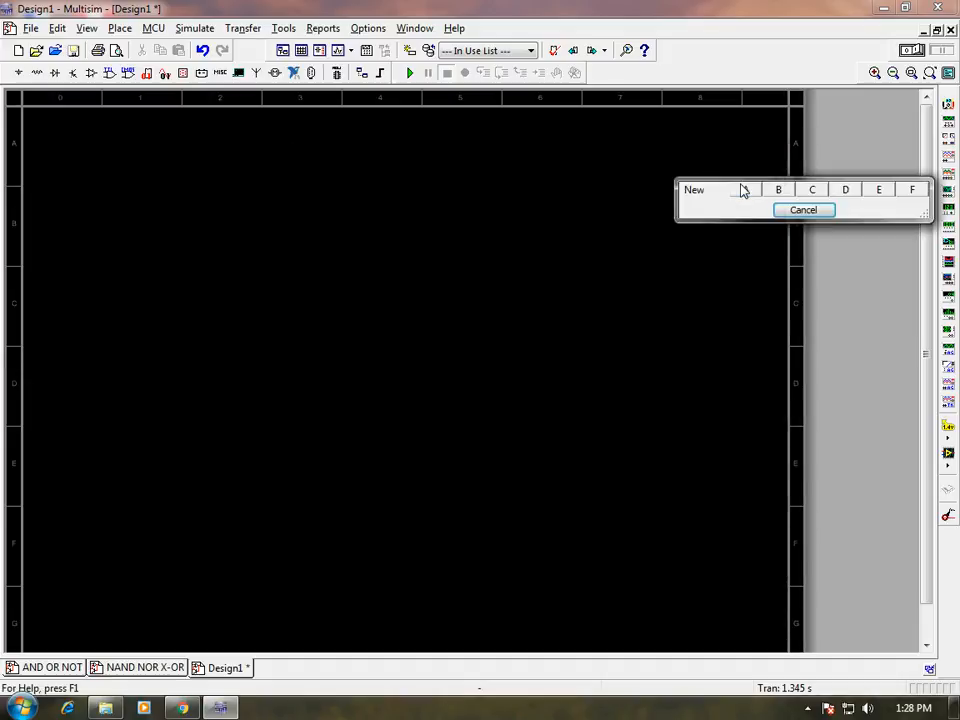
left_click_drag(703, 214, 435, 176)
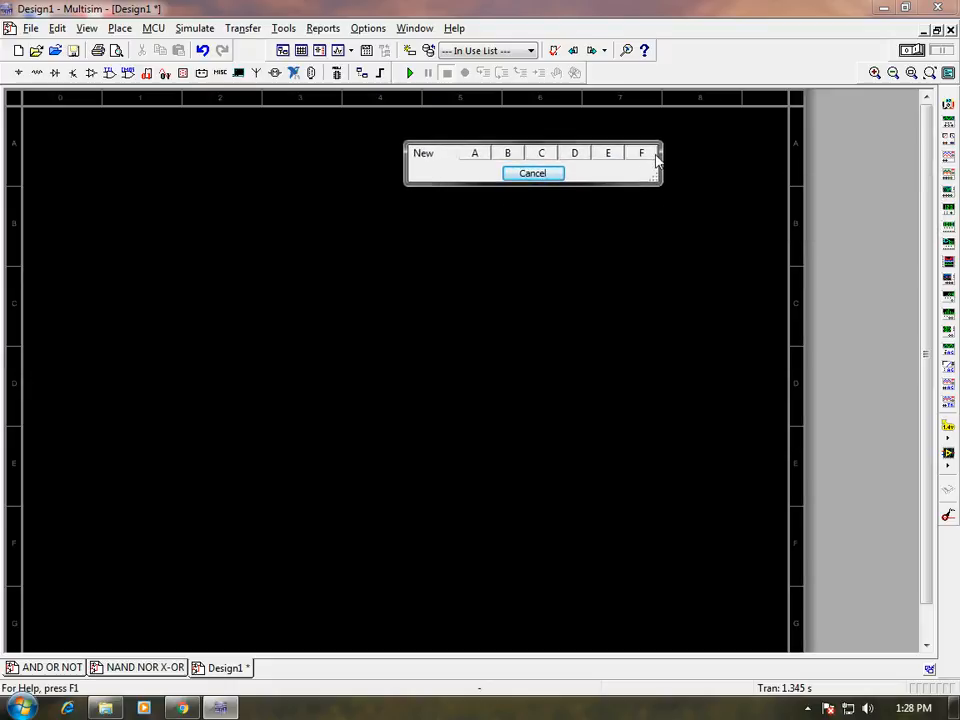
left_click(476, 158)
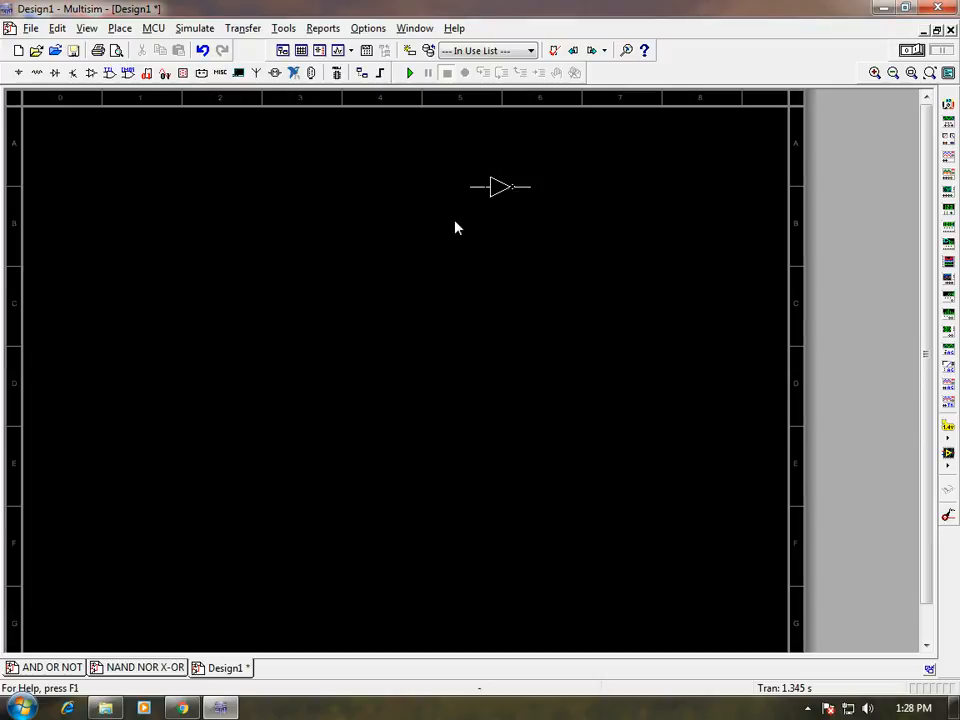
left_click(440, 343)
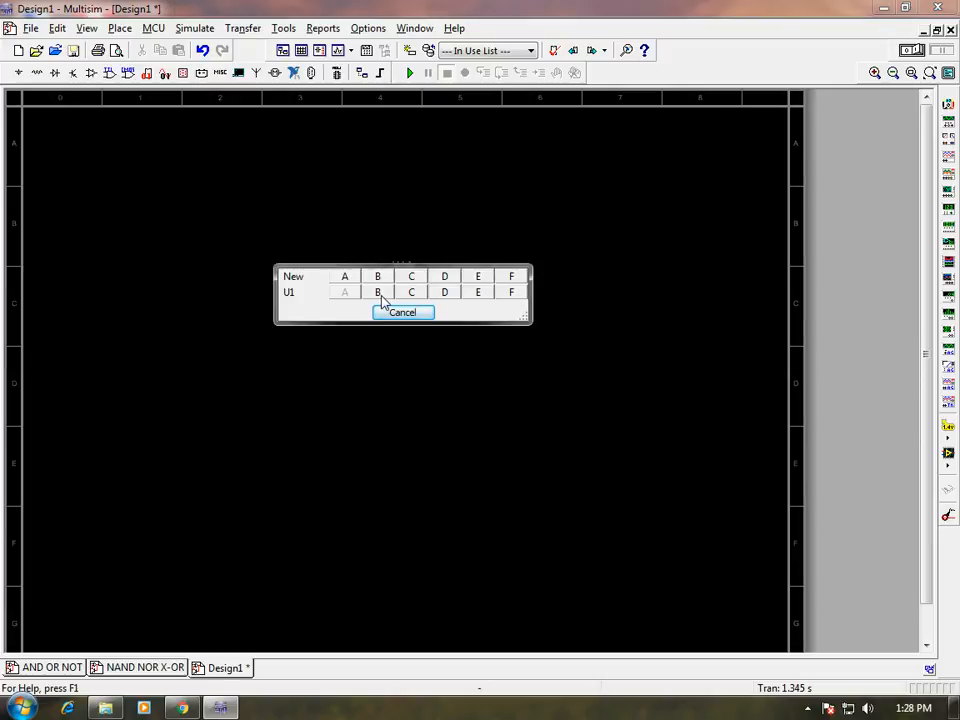
left_click(379, 294)
left_click(382, 389)
left_click(388, 407)
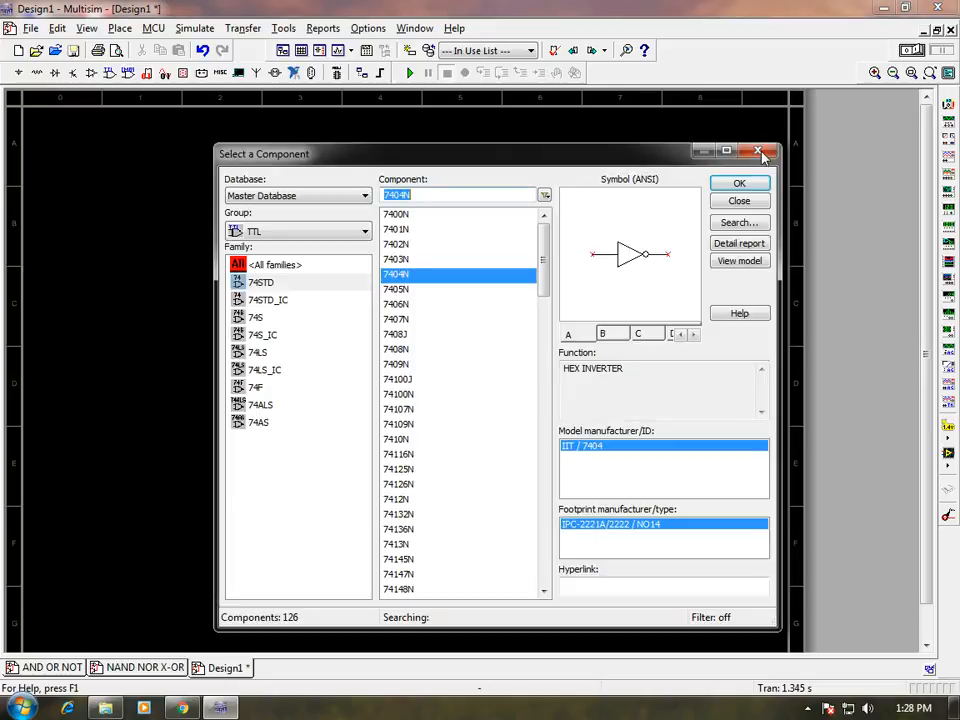
Step: Place 7400N NAND section U2A at the upper right, close the browser, and return to AND OR NOT
left_click(396, 216)
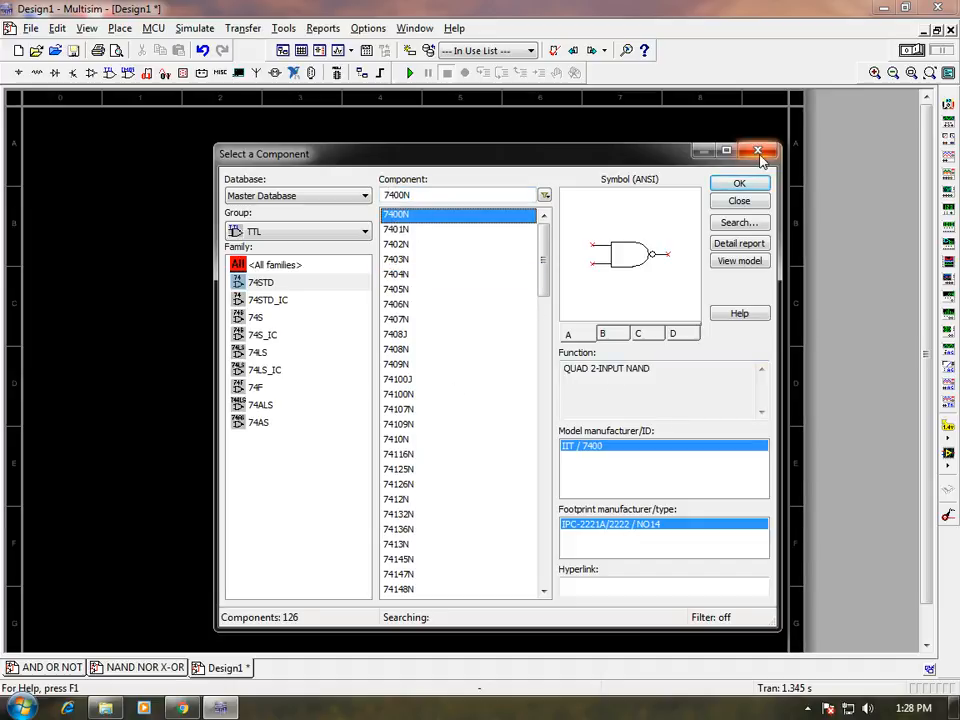
left_click(739, 184)
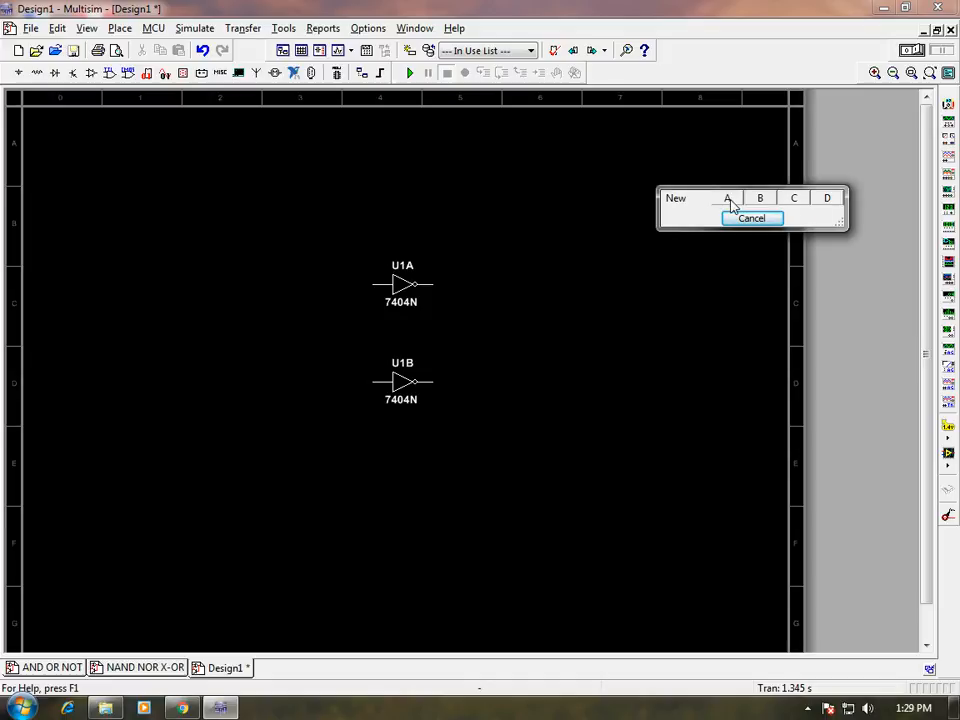
left_click(729, 200)
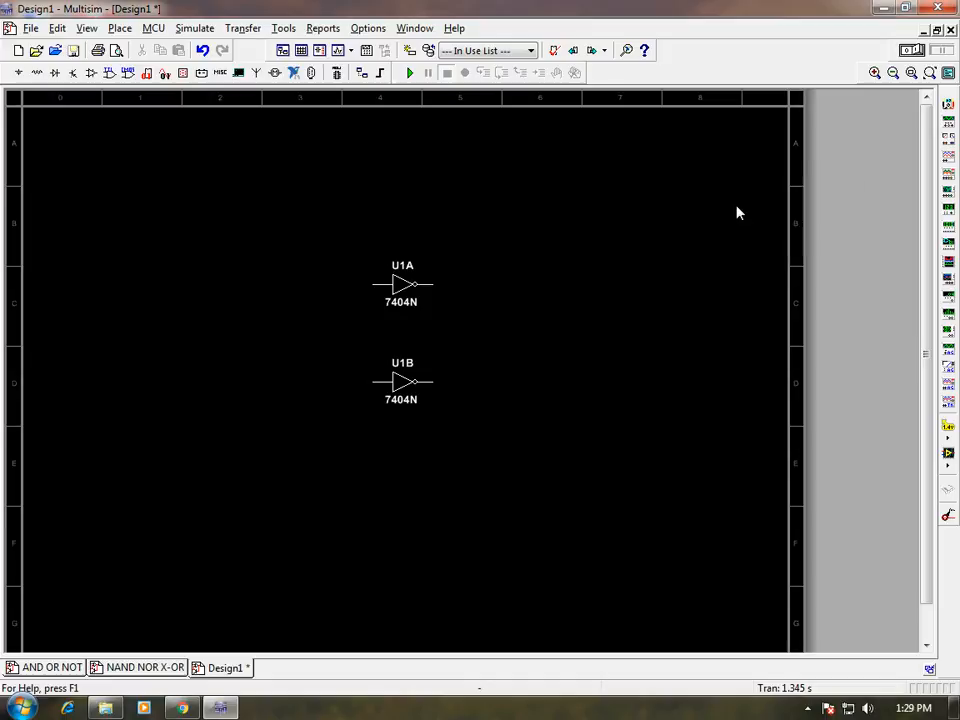
left_click(614, 207)
left_click(606, 231)
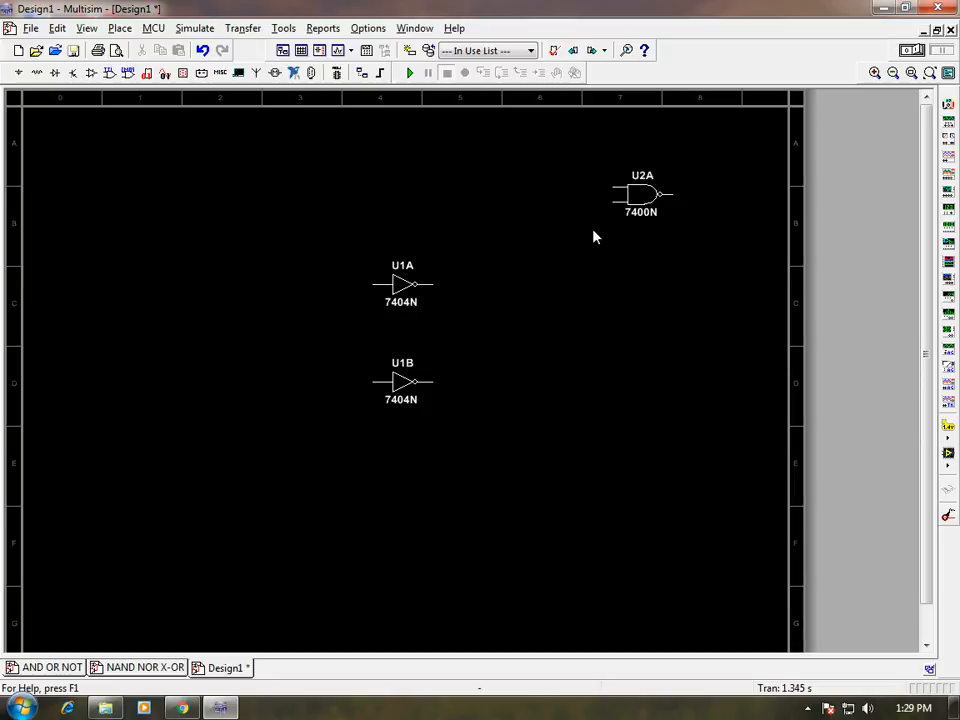
left_click(748, 150)
left_click(55, 668)
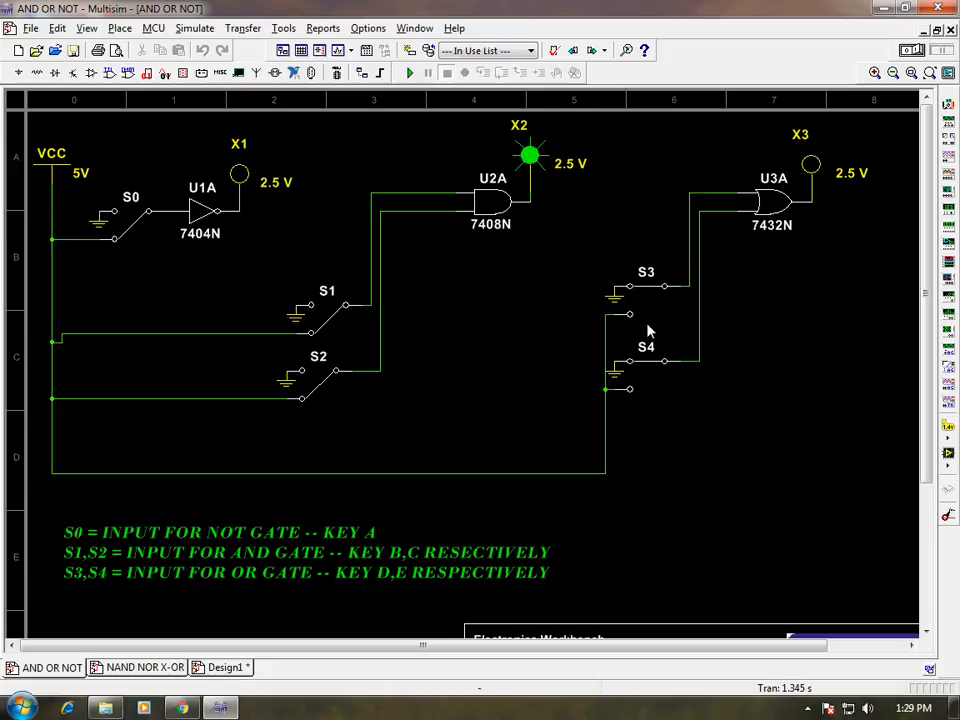
left_click(138, 240)
left_click(182, 74)
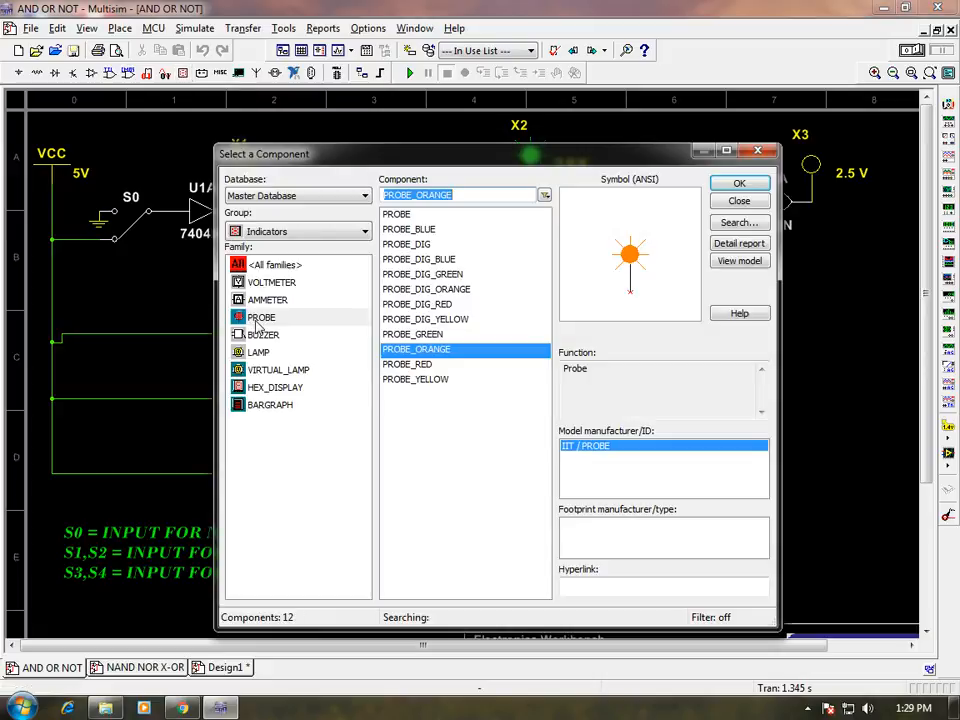
left_click(257, 318)
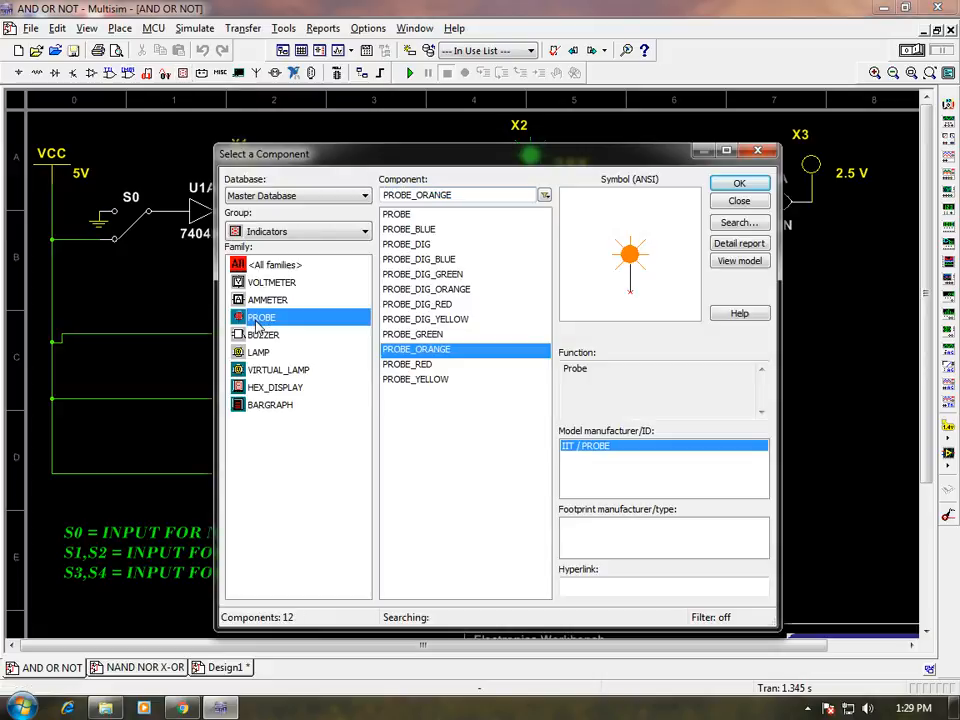
left_click(406, 244)
left_click(406, 230)
left_click(424, 274)
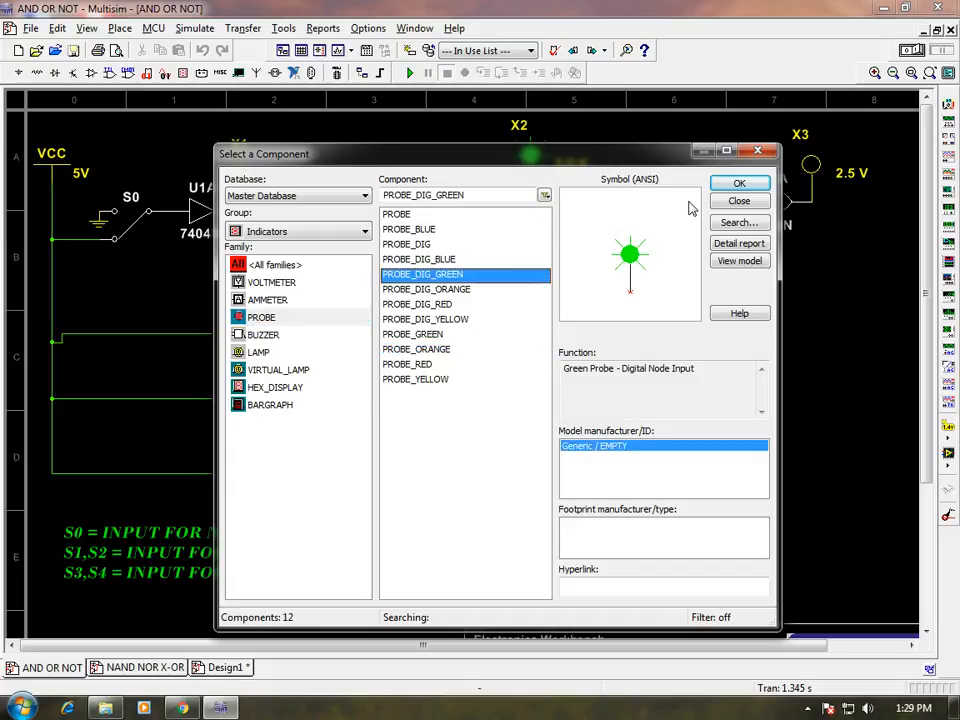
left_click(752, 152)
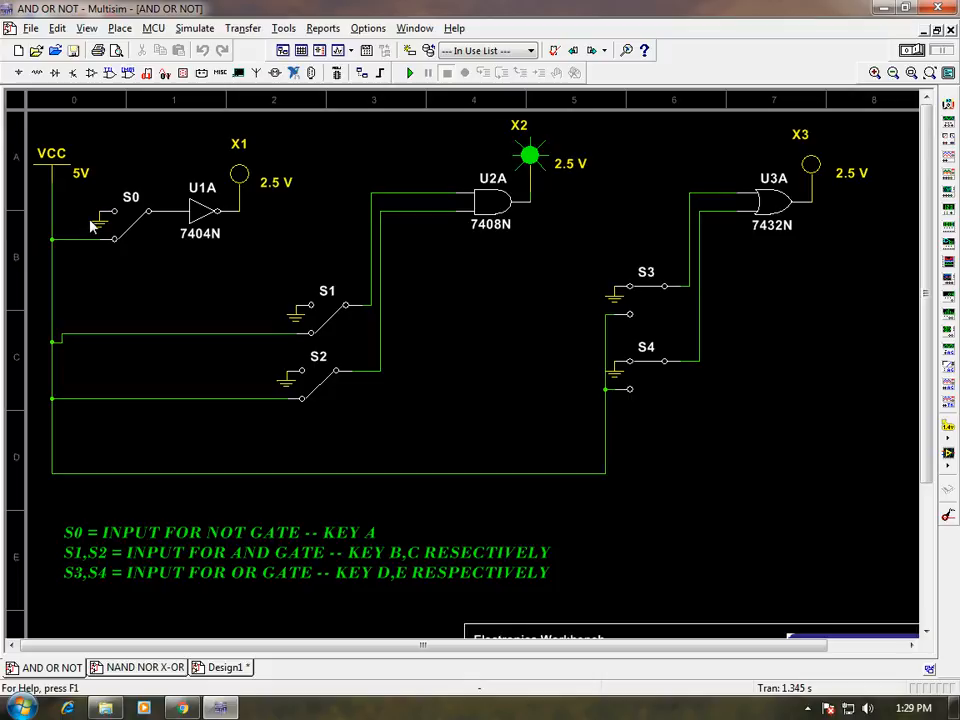
left_click(159, 223)
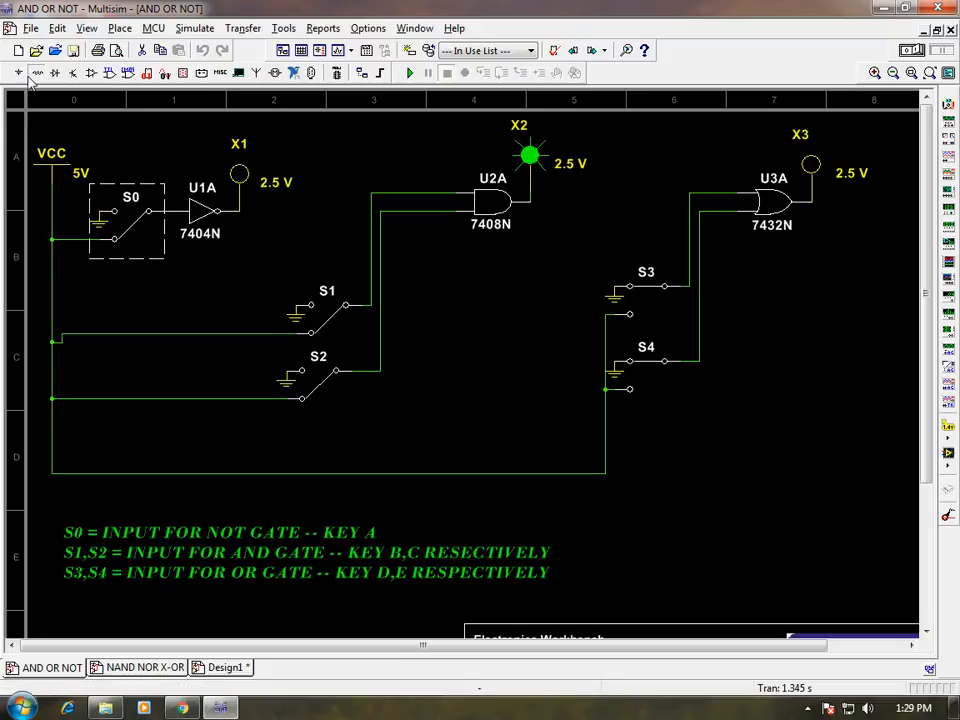
left_click(36, 73)
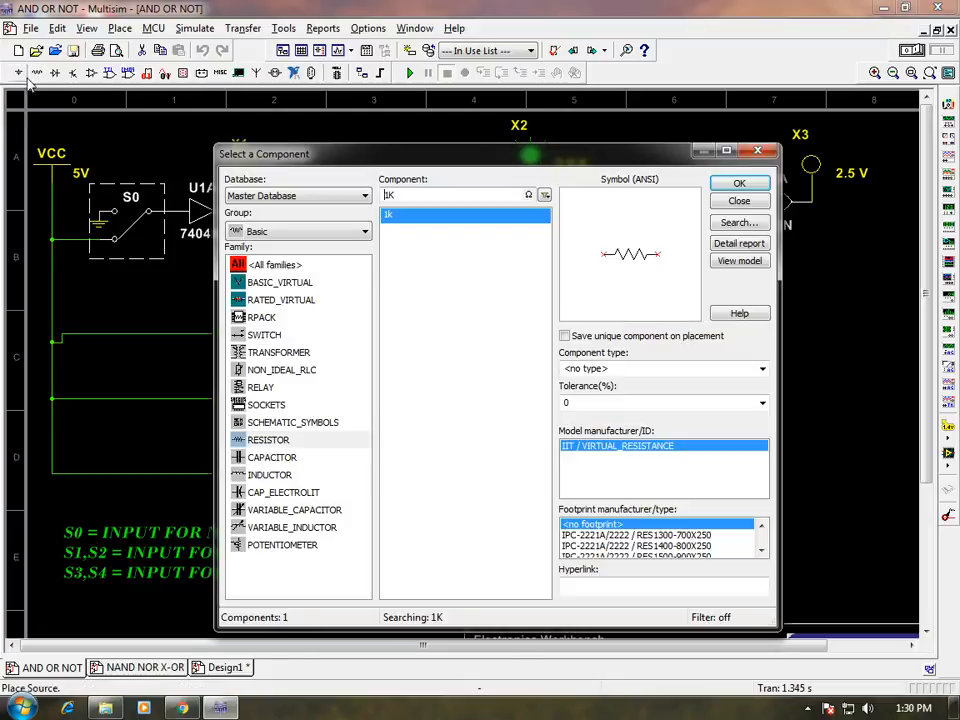
left_click(260, 337)
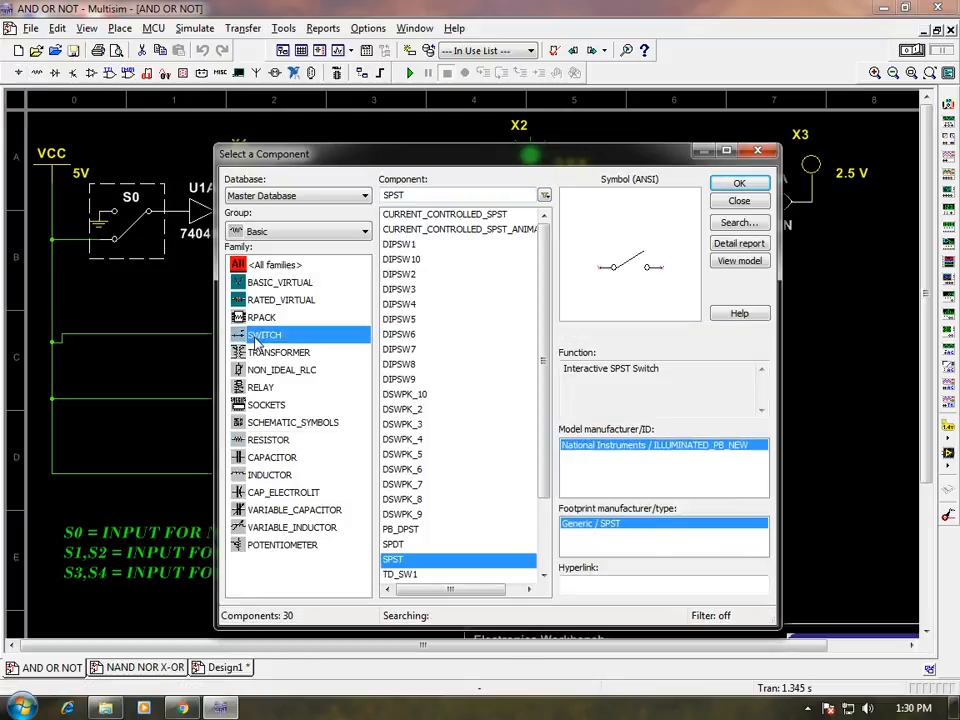
left_click(540, 332)
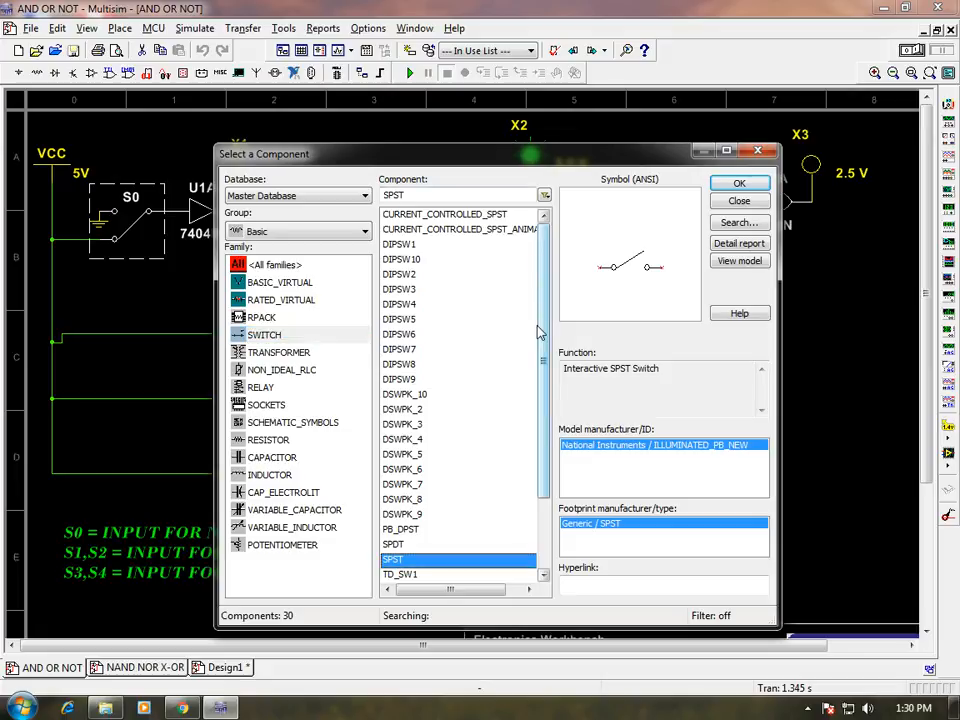
left_click_drag(540, 332, 541, 370)
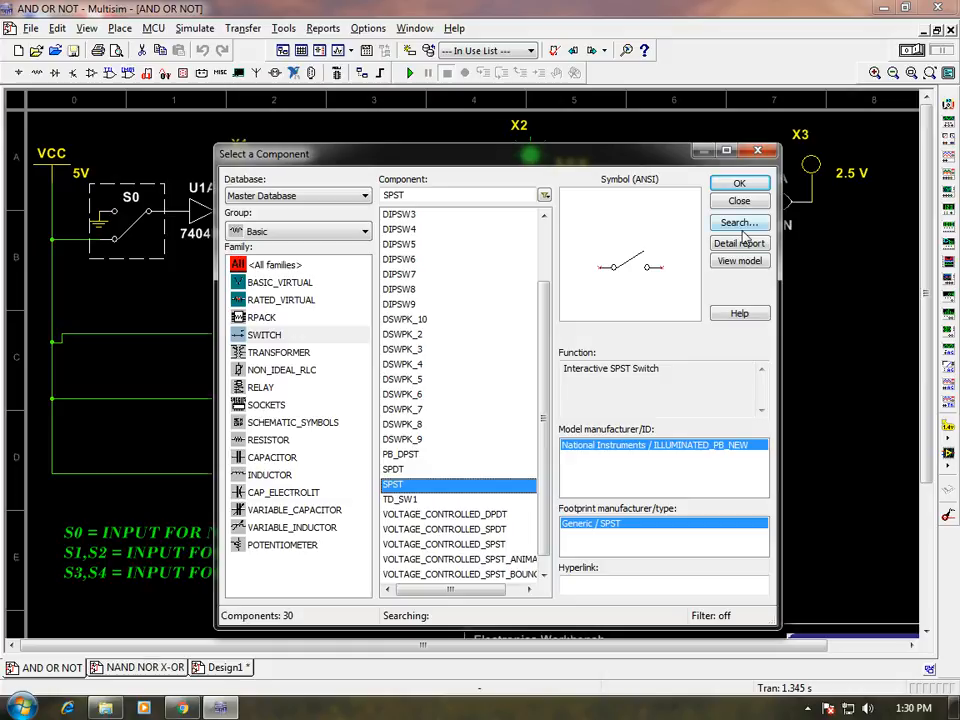
left_click(756, 151)
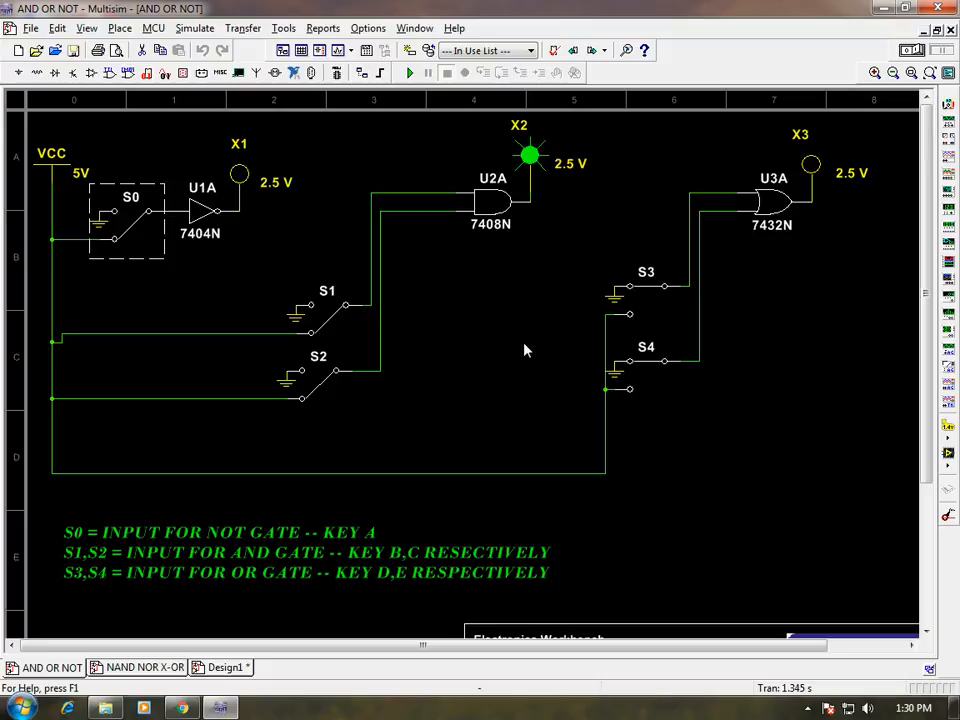
left_click(17, 75)
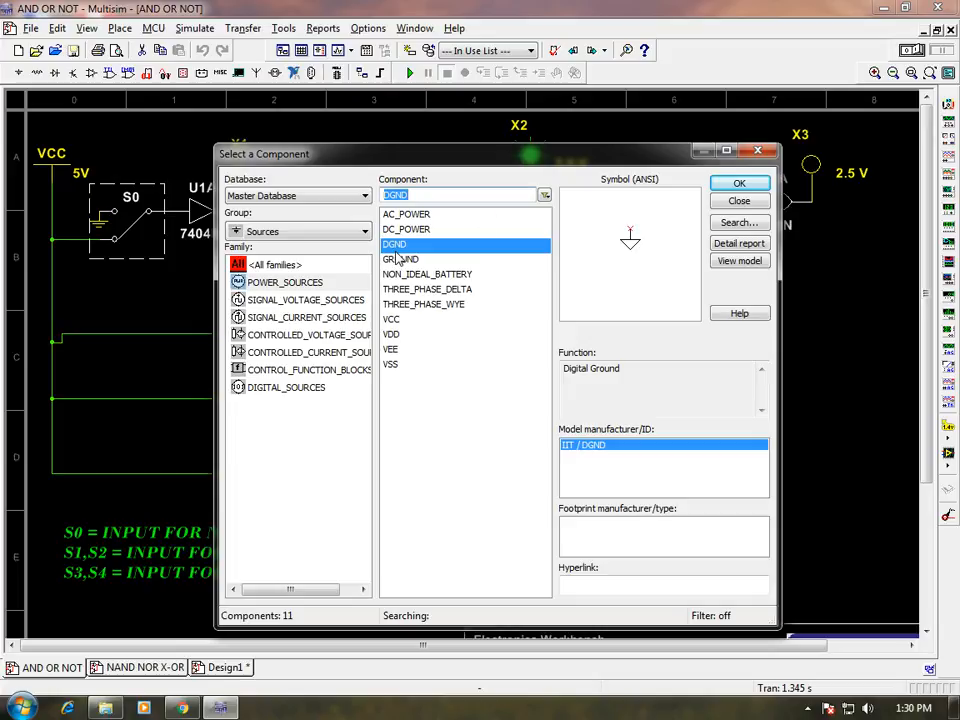
left_click(758, 150)
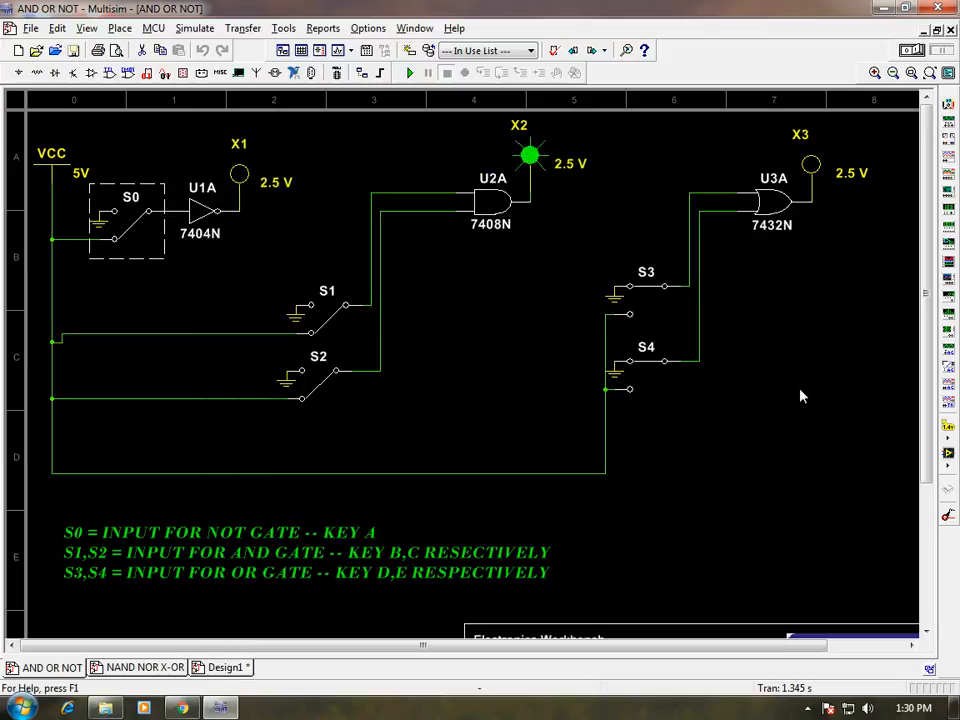
left_click(807, 708)
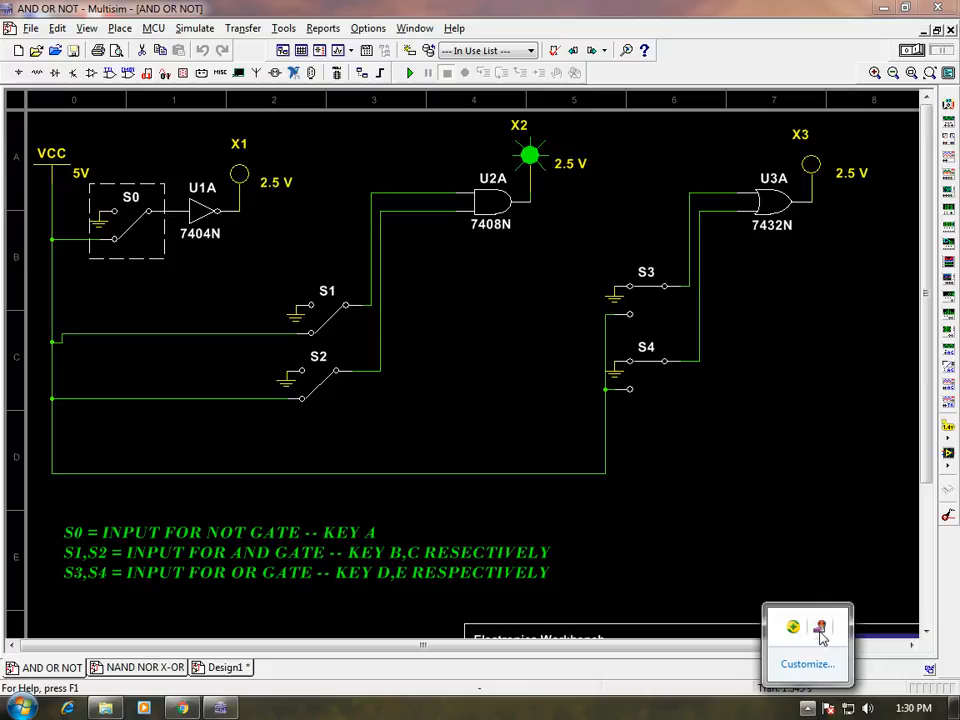